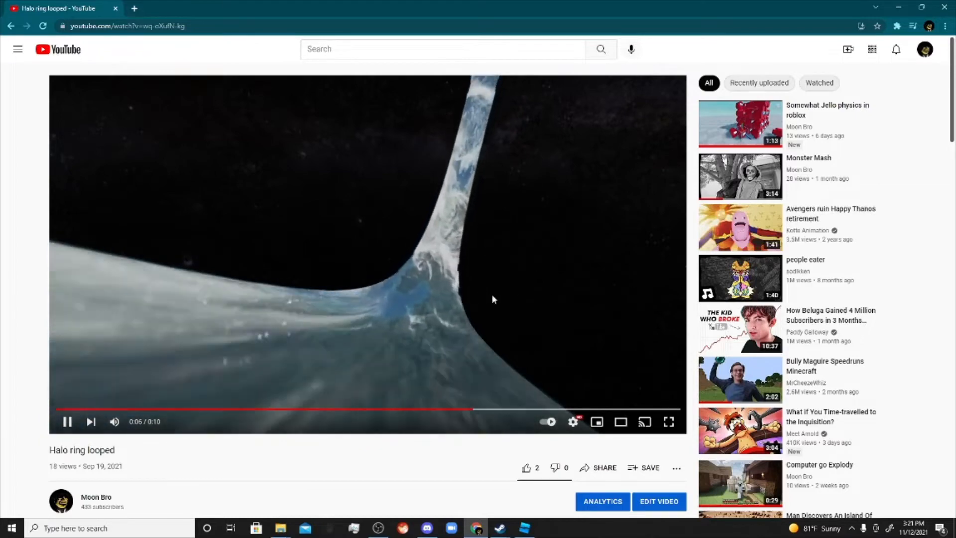
- Pause the "Halo ring looped" video and minimize the browser and OBS windows
left_click(485, 269)
double_click(692, 15)
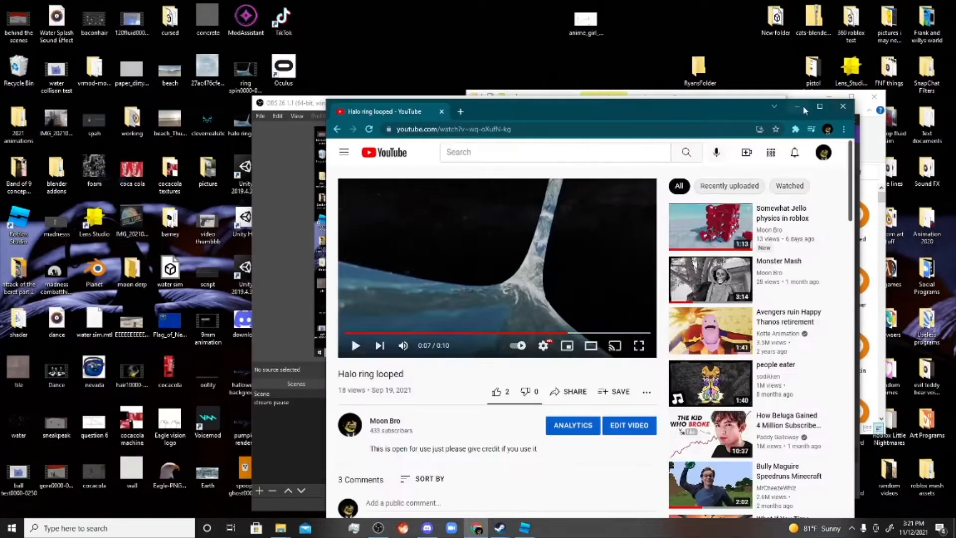
left_click(798, 106)
left_click_drag(464, 106, 551, 79)
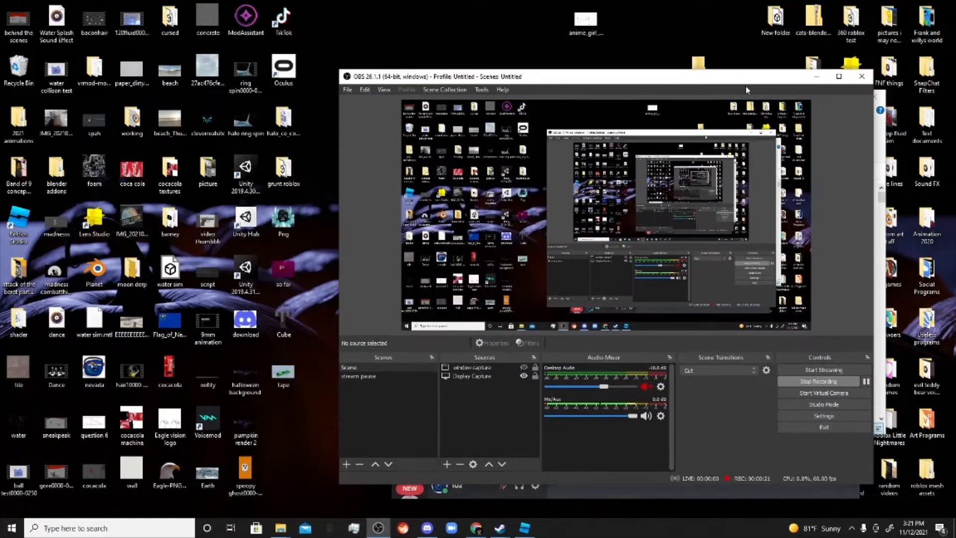
left_click(815, 77)
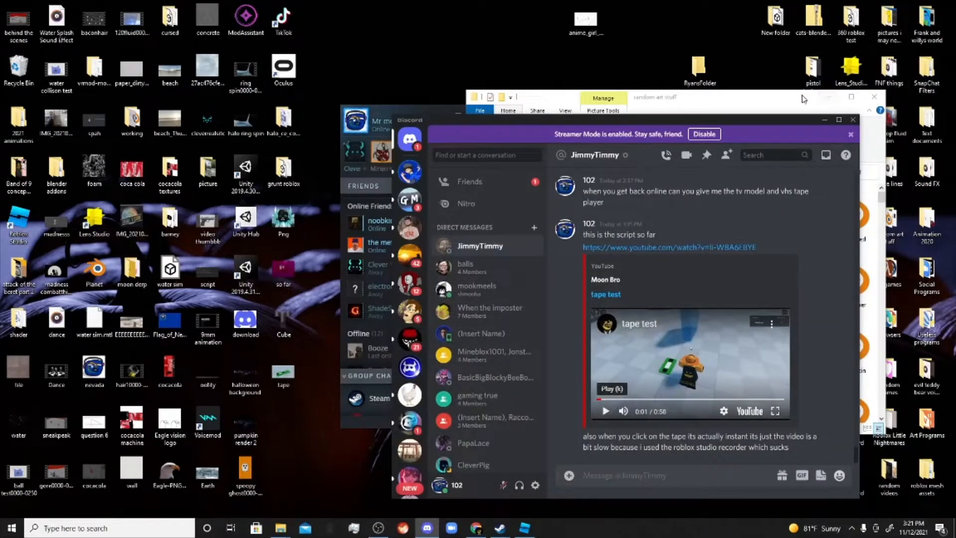
- Open the "untitled" Blender file from the halo ring folder in File Explorer
left_click_drag(802, 98, 776, 101)
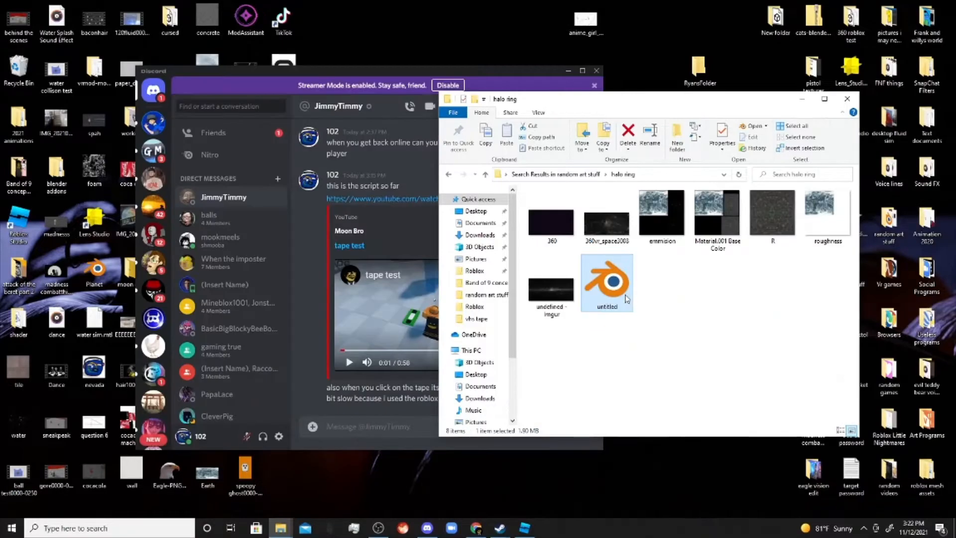
double_click(626, 299)
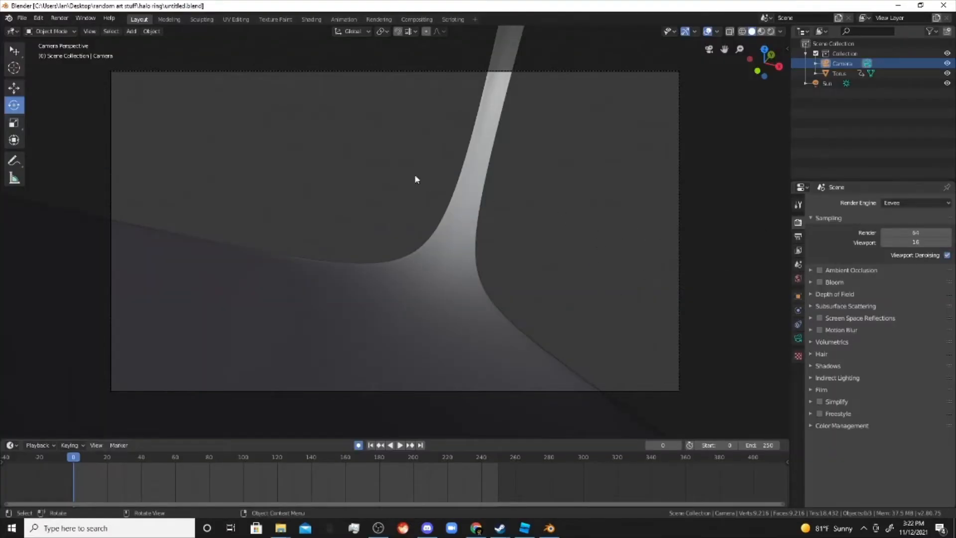
- Show the scene in rendered shading, select the halo ring torus and inspect its textured inner surface
middle_click_drag(579, 202, 503, 207)
scroll(508, 204, "down", 5)
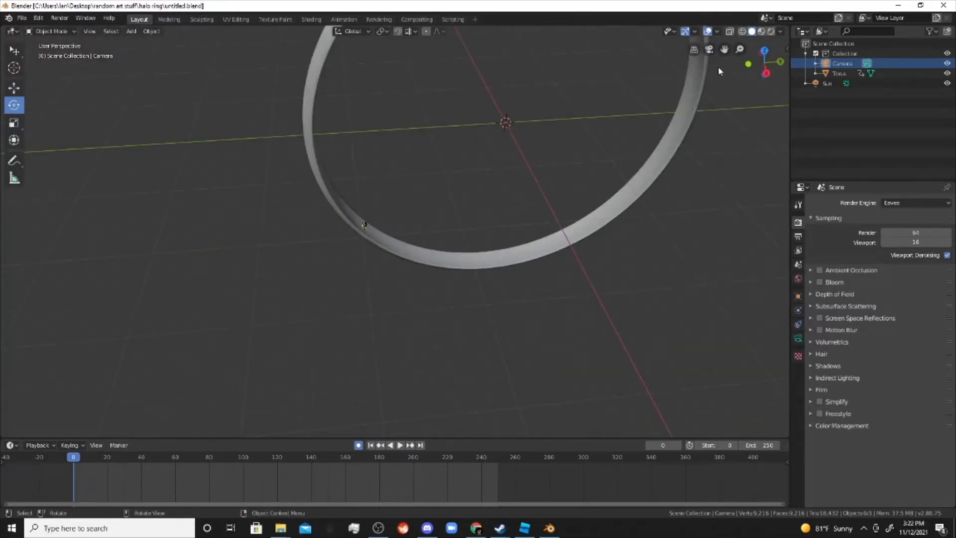
left_click(770, 32)
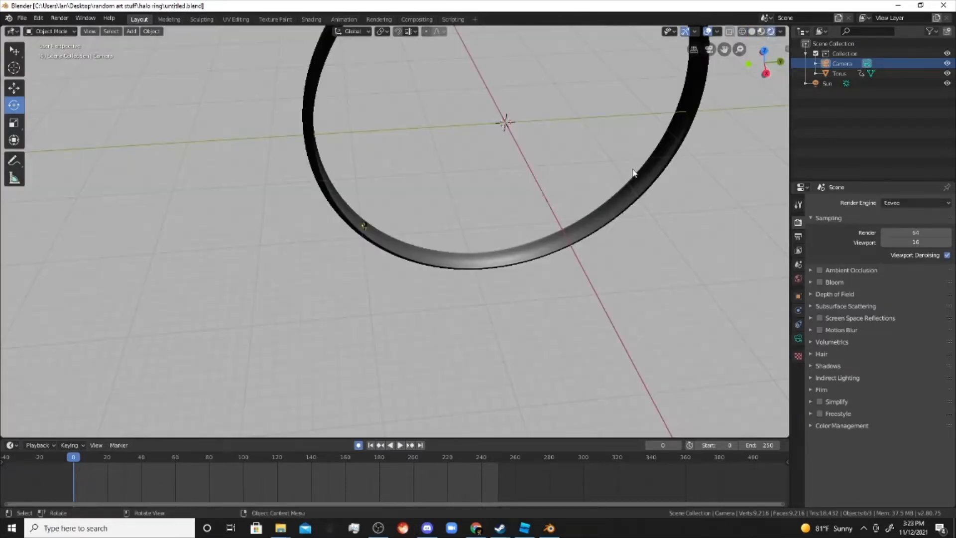
mouse_move(519, 267)
middle_mouse_down()
mouse_move(596, 245)
mouse_move(523, 249)
mouse_move(591, 226)
mouse_move(538, 202)
mouse_move(462, 209)
mouse_move(471, 184)
mouse_move(460, 178)
middle_mouse_up()
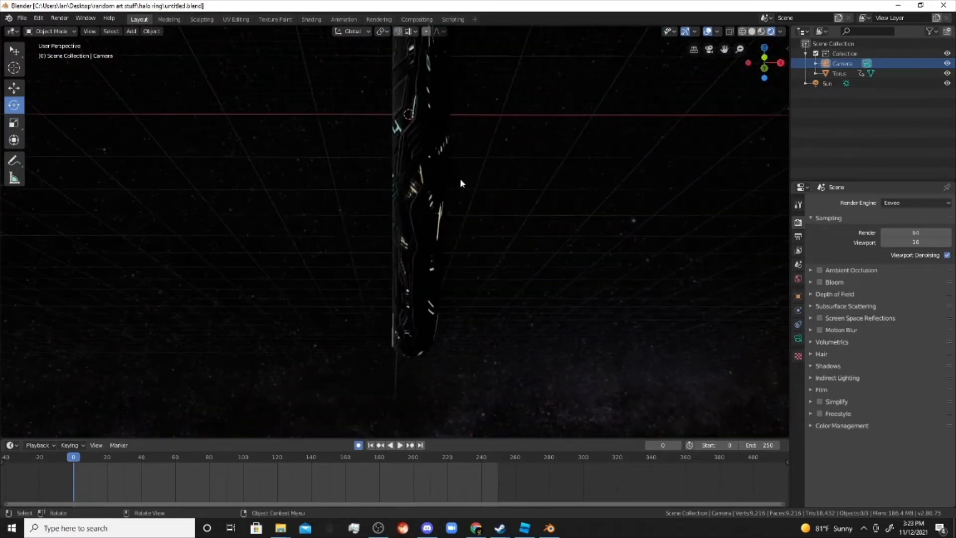
left_click(440, 176)
scroll(454, 249, "up", 3)
middle_click_drag(455, 251, 425, 423)
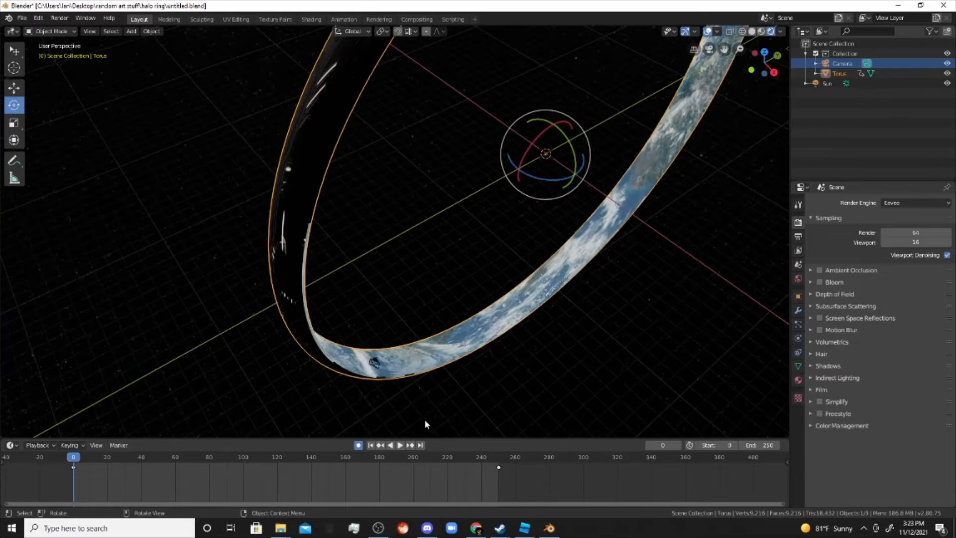
- Play the ring's animation in both directions, viewing it through the active camera, and stop playback
left_click(391, 445)
middle_click_drag(468, 394, 229, 249)
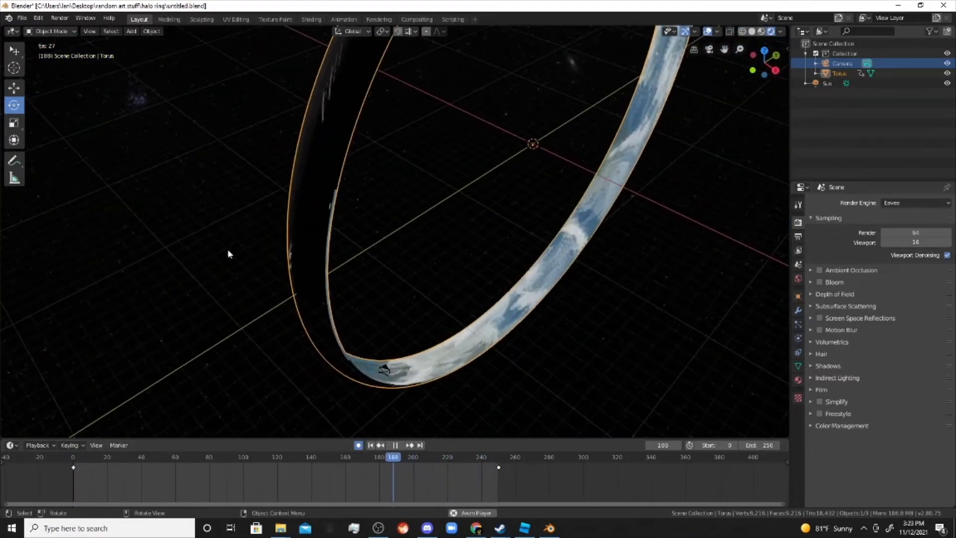
left_click(90, 31)
mouse_move(164, 134)
left_click(299, 143)
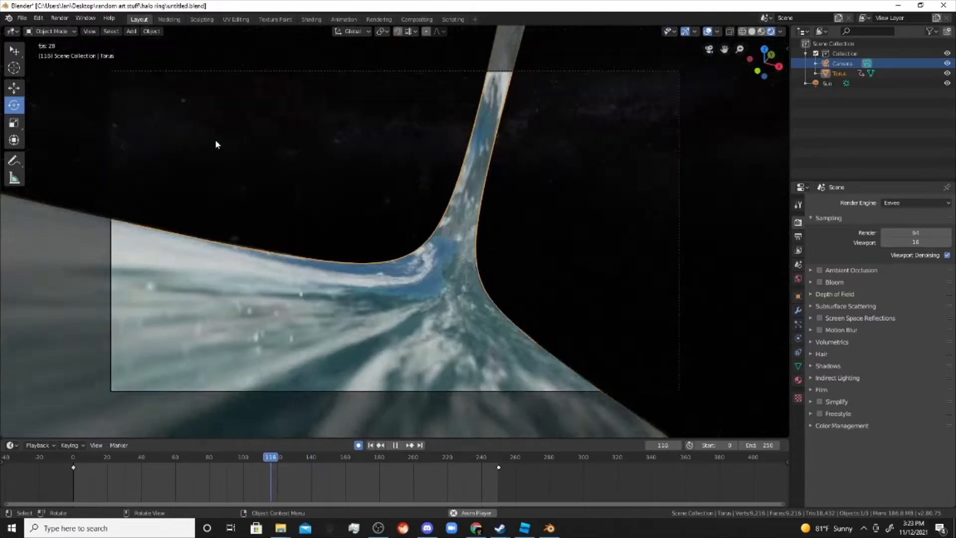
left_click(396, 445)
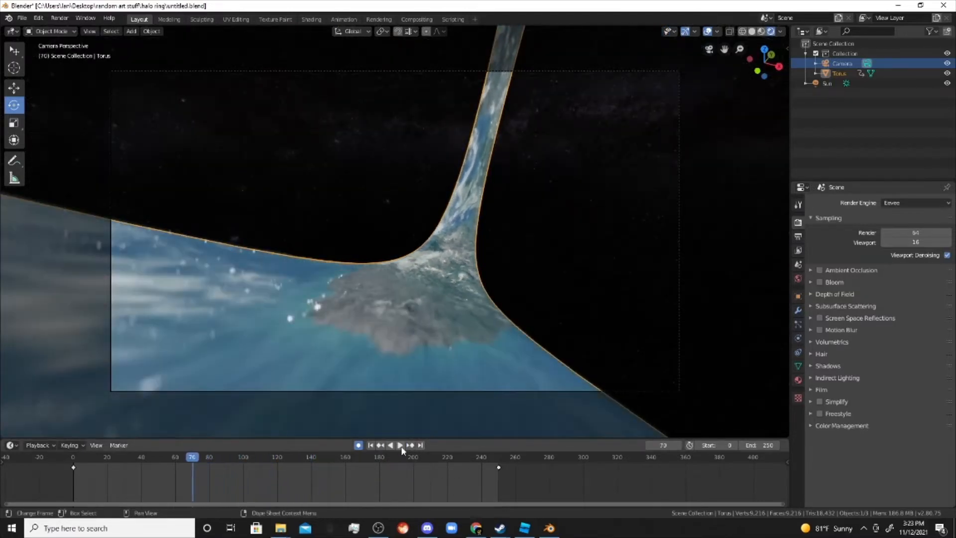
left_click(400, 446)
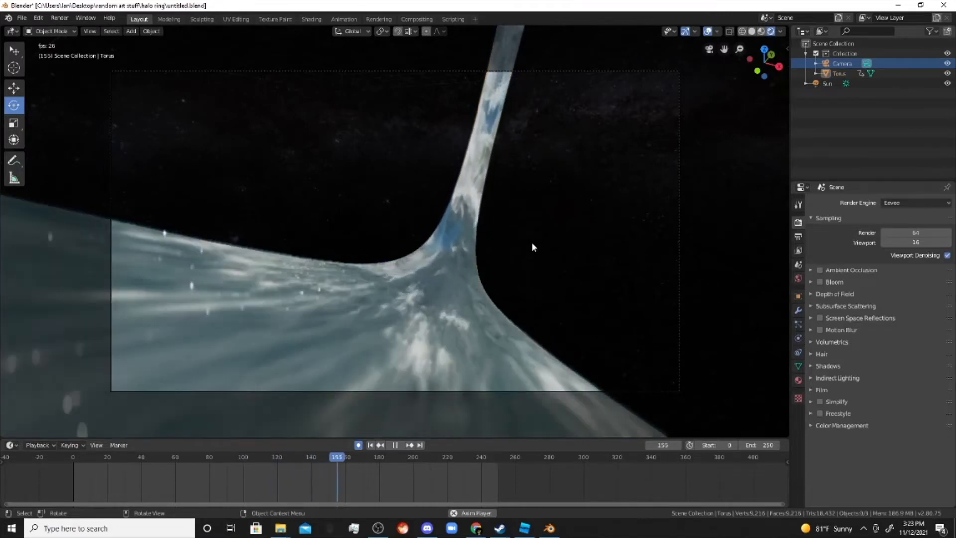
left_click(396, 445)
- Set the render engine to Cycles and inspect the ring's surface close to the camera
middle_click_drag(438, 389, 440, 244)
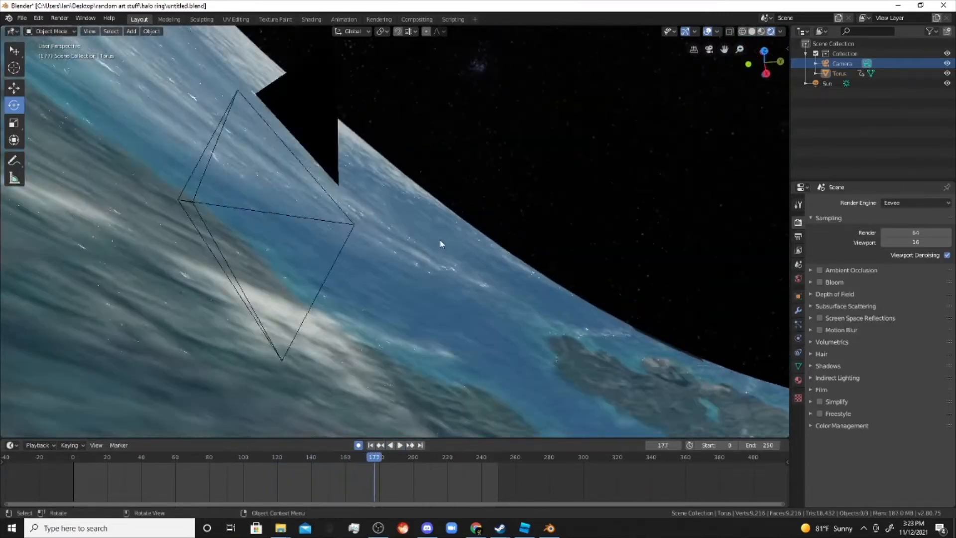
scroll(440, 244, "down", 8)
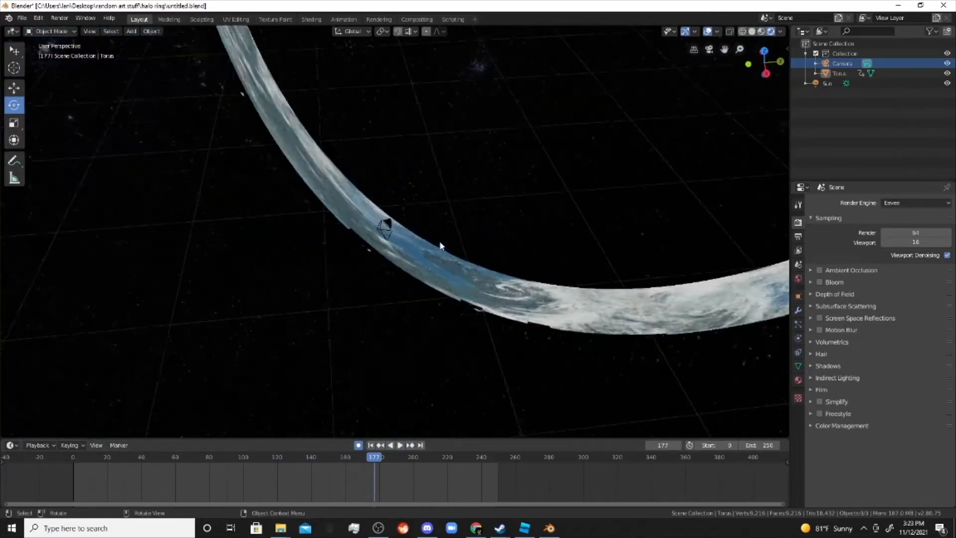
middle_click_drag(400, 229, 438, 239)
left_click(902, 201)
left_click(910, 237)
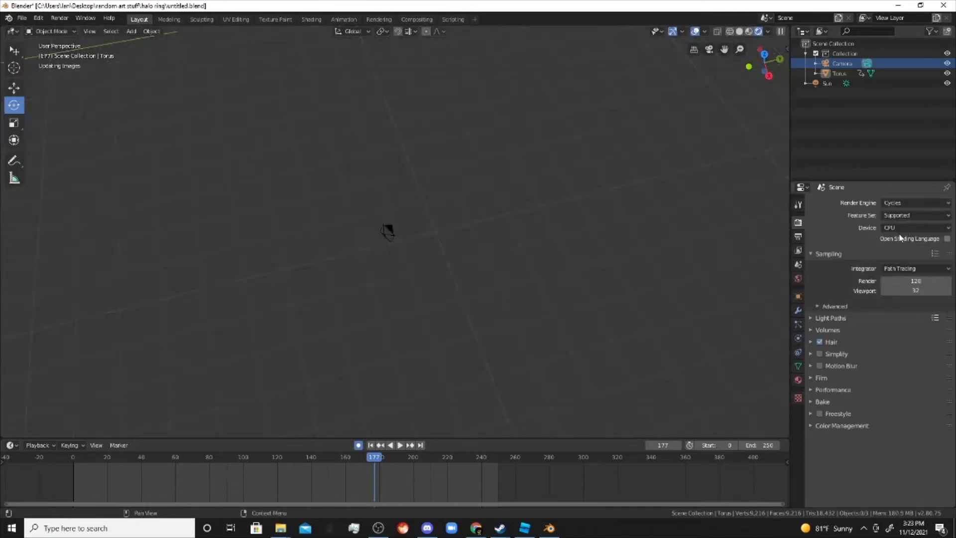
middle_click_drag(538, 246, 566, 249)
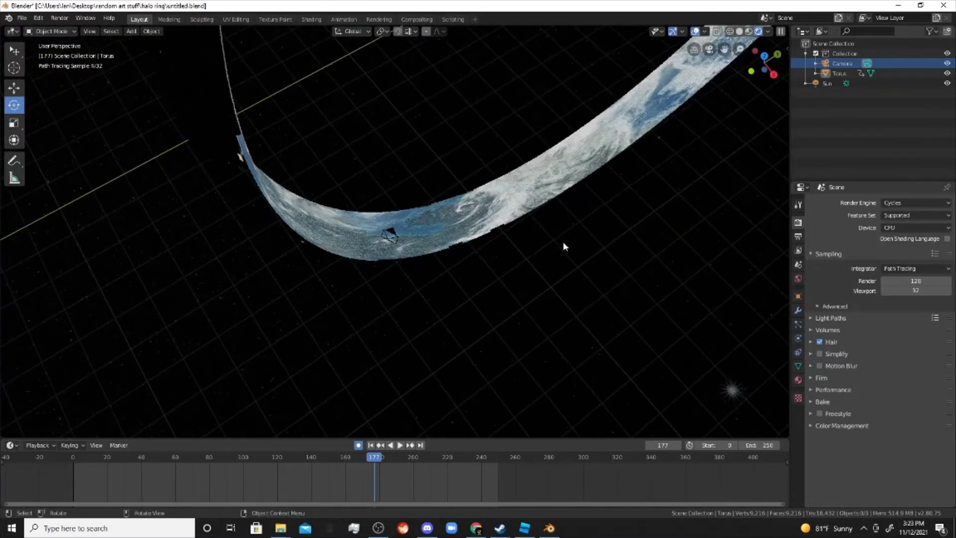
scroll(551, 237, "up", 5)
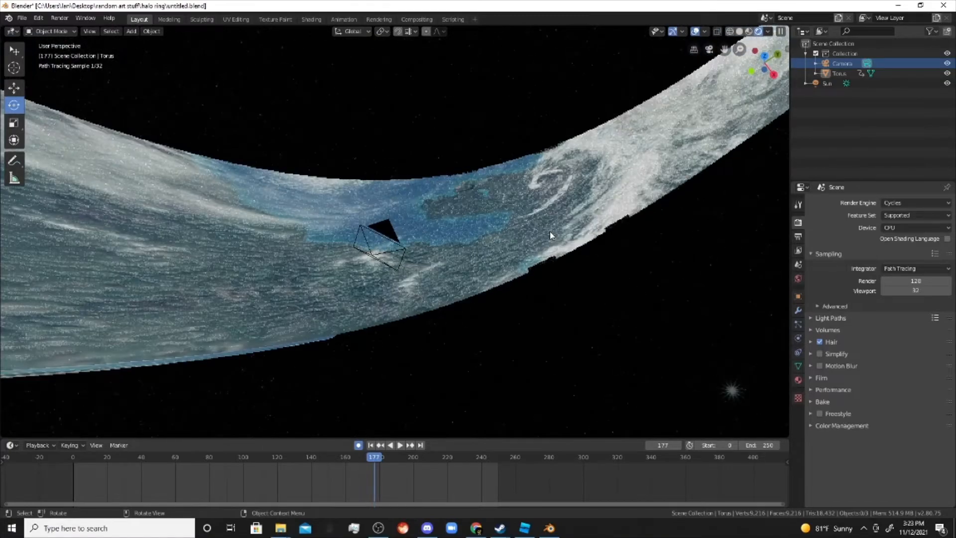
middle_click_drag(546, 232, 548, 258)
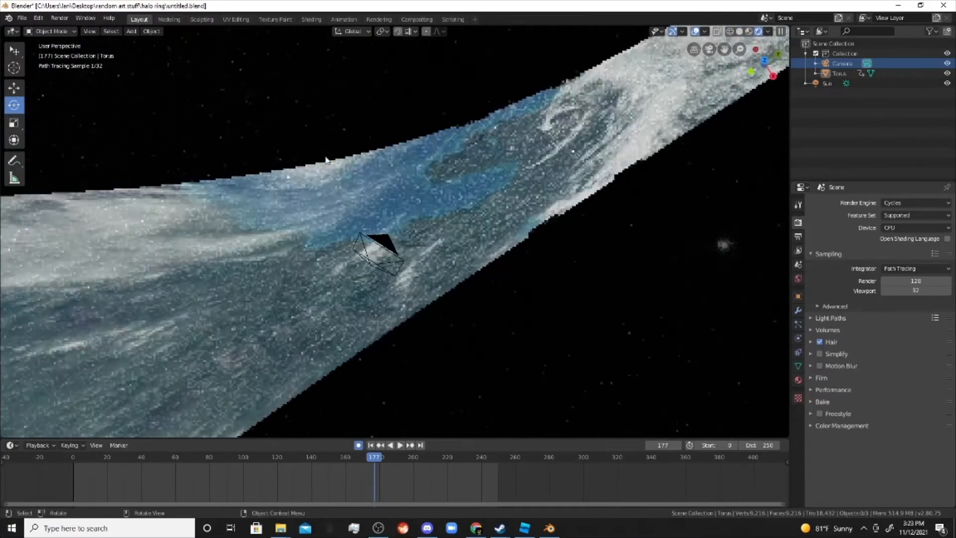
- Look through the active camera and render the current frame as a still image
left_click(92, 33)
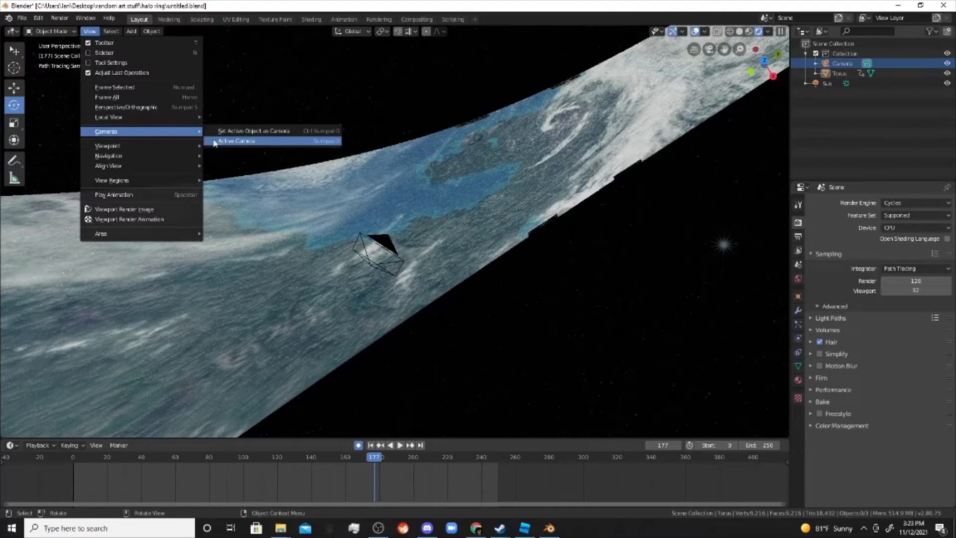
left_click(219, 141)
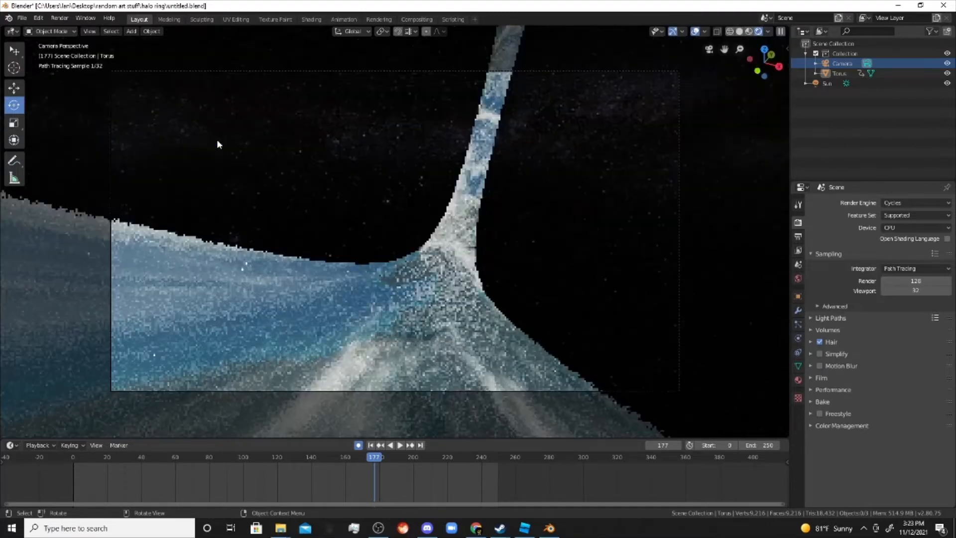
left_click(59, 19)
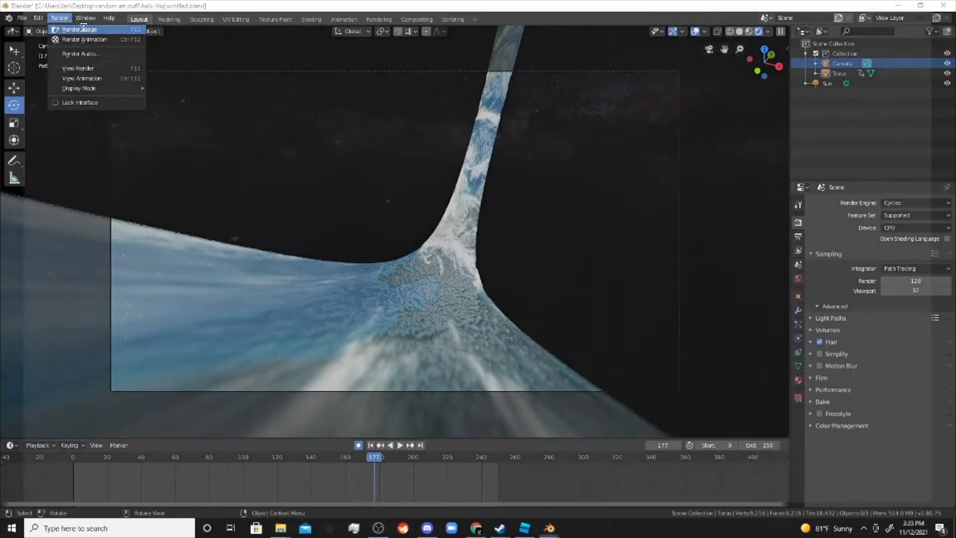
left_click(84, 31)
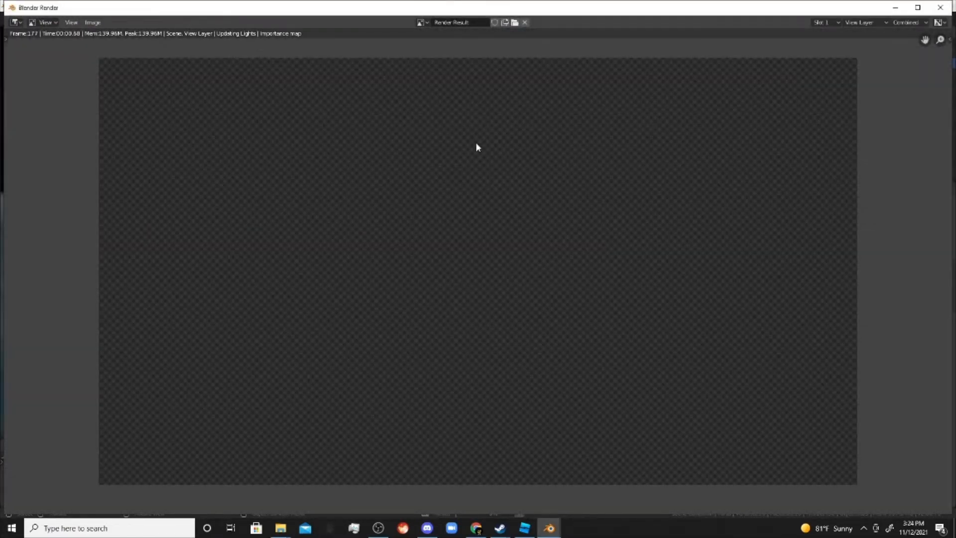
- Examine the ring's surface detail in the render up close and from farther out, and close the render window
scroll(476, 147, "down", 1)
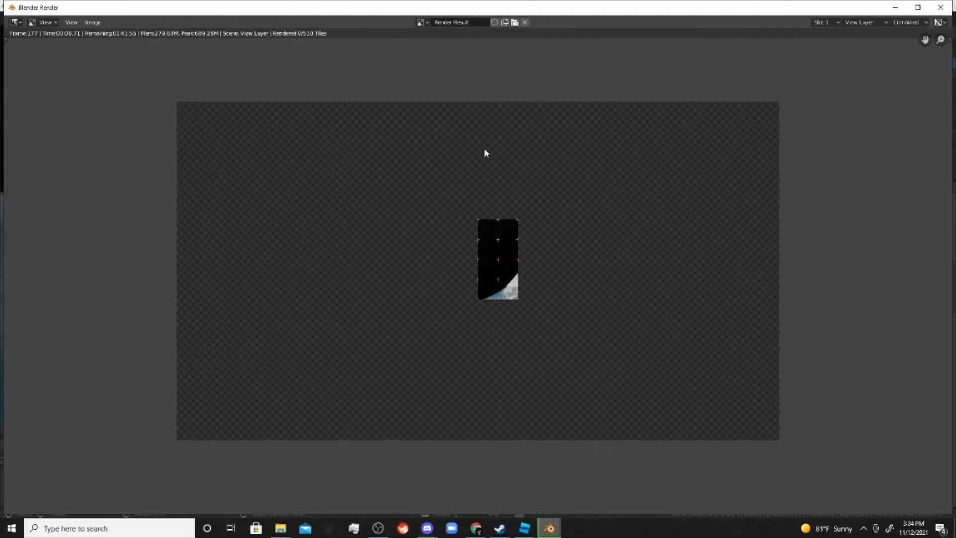
scroll(548, 199, "up", 3)
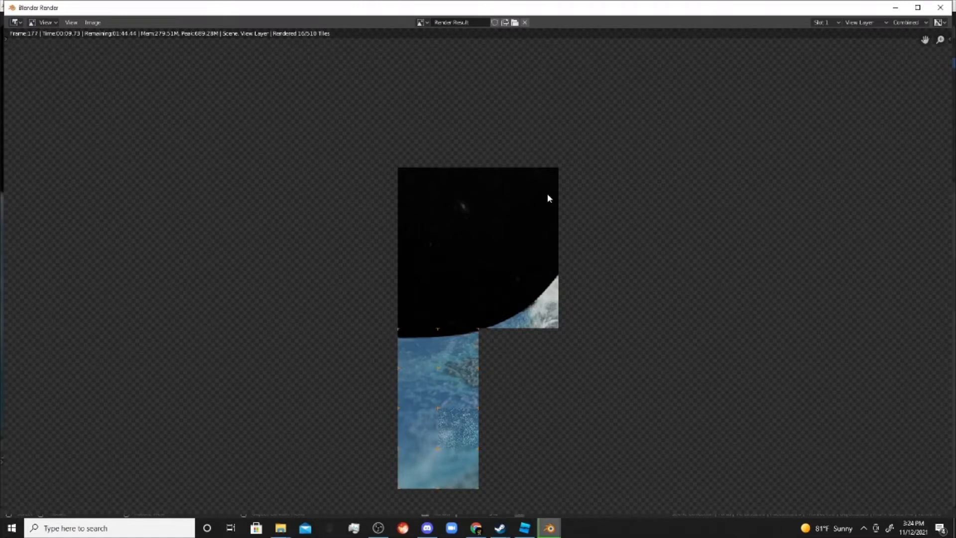
scroll(549, 209, "down", 3)
scroll(567, 279, "up", 4)
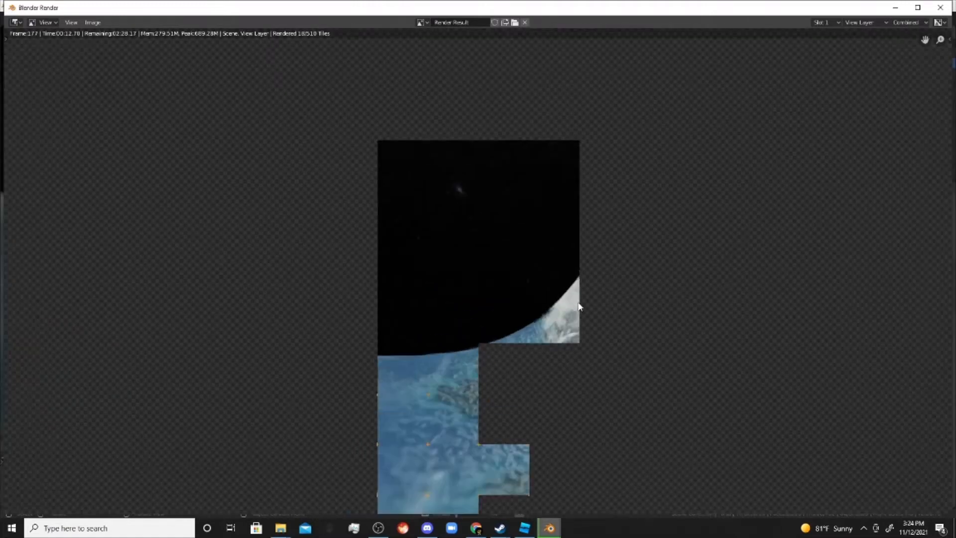
scroll(580, 307, "up", 1)
scroll(561, 259, "down", 3)
middle_click_drag(579, 272, 536, 217)
scroll(542, 230, "up", 5)
middle_click_drag(527, 308, 521, 148)
scroll(464, 194, "down", 2)
scroll(464, 193, "down", 4)
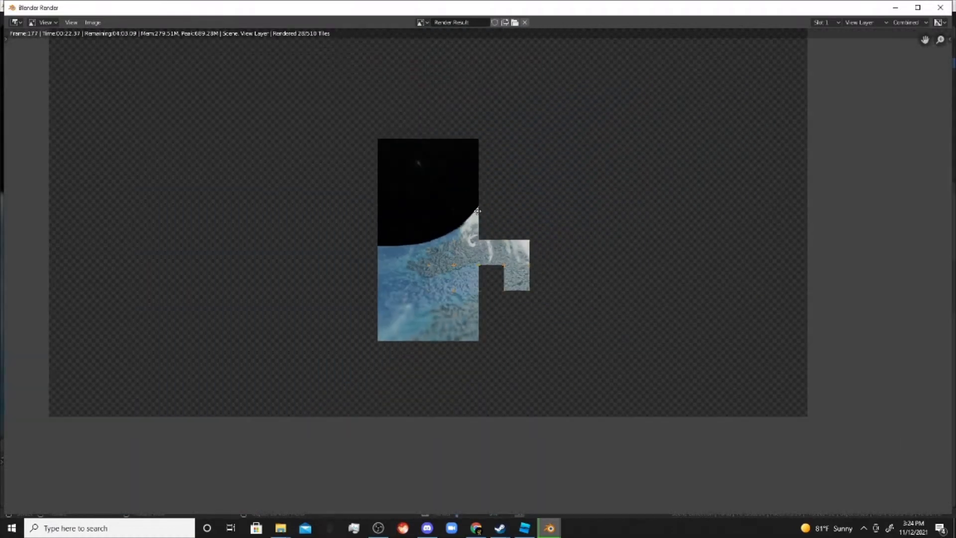
scroll(483, 183, "up", 6)
middle_click_drag(486, 185, 492, 270)
scroll(563, 319, "down", 6)
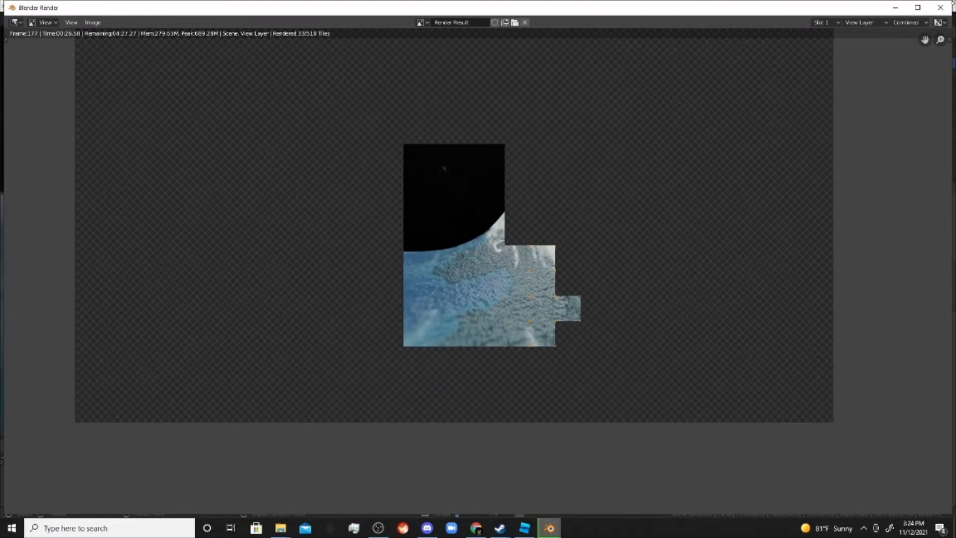
left_click(951, 9)
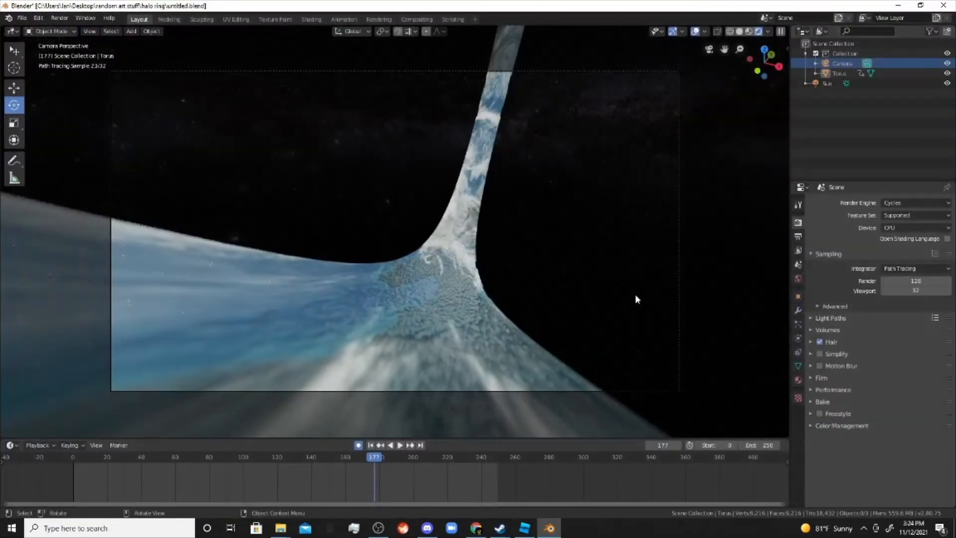
- Leave the camera view and display the ring in Material Preview shading
middle_click_drag(472, 247, 594, 217)
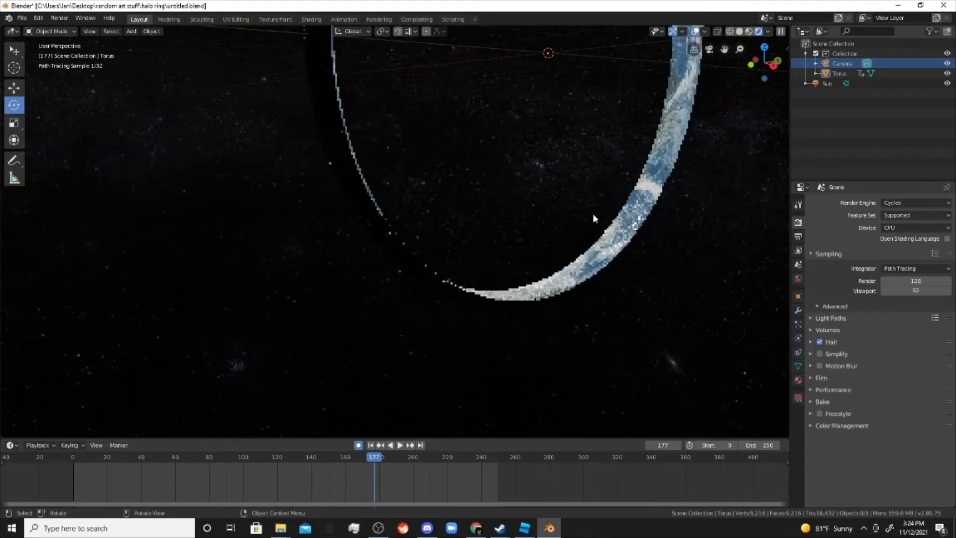
left_click(748, 31)
mouse_move(609, 160)
middle_mouse_down()
mouse_move(555, 141)
mouse_move(427, 147)
mouse_move(511, 195)
mouse_move(591, 178)
mouse_move(602, 149)
mouse_move(575, 121)
mouse_move(507, 147)
mouse_move(576, 198)
mouse_move(764, 109)
middle_mouse_up()
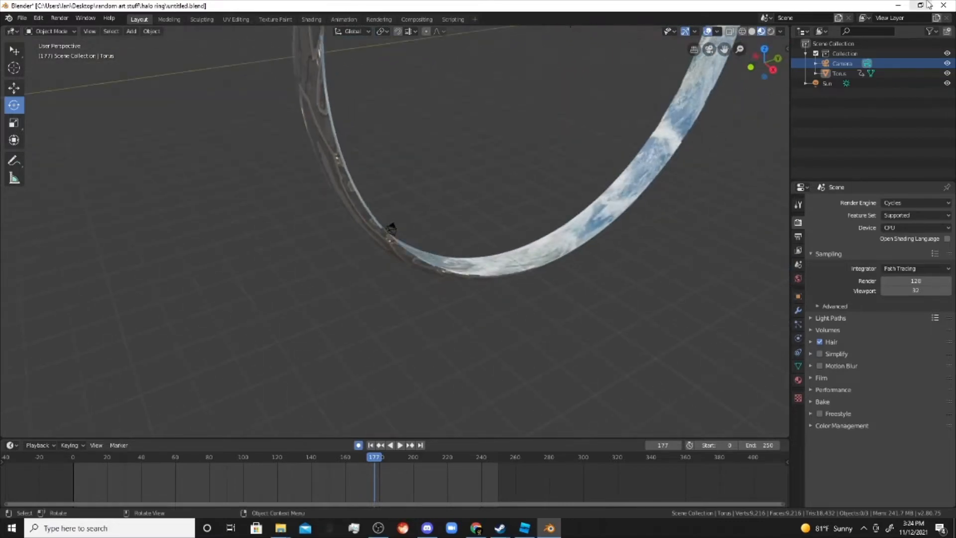
- Minimize the halo ring project, launch a second Blender instance and dismiss its splash screen
left_click(906, 6)
left_click(156, 532)
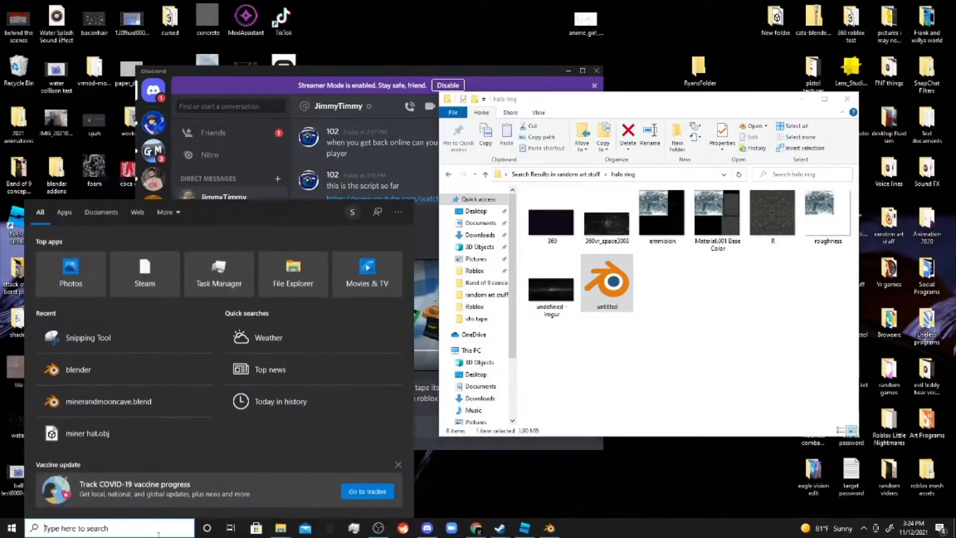
type("b")
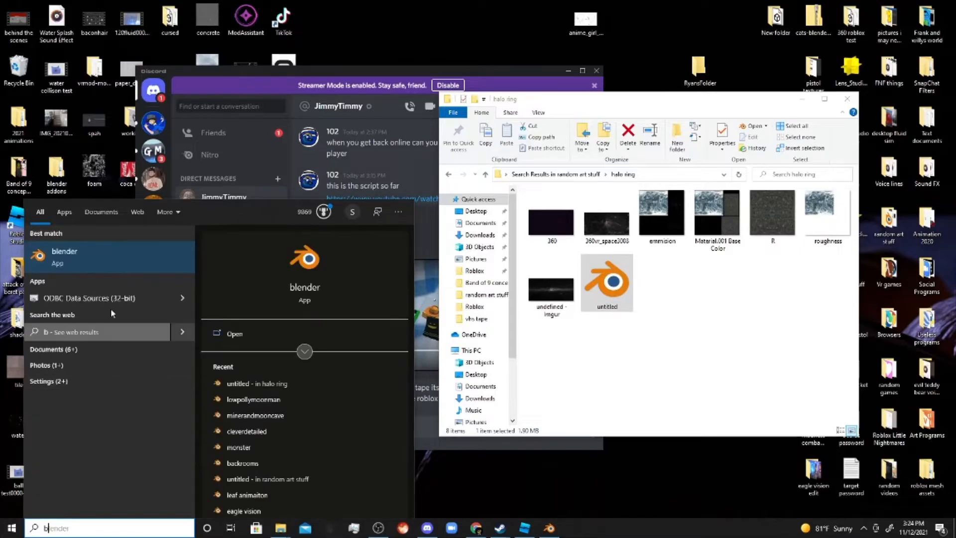
left_click(114, 259)
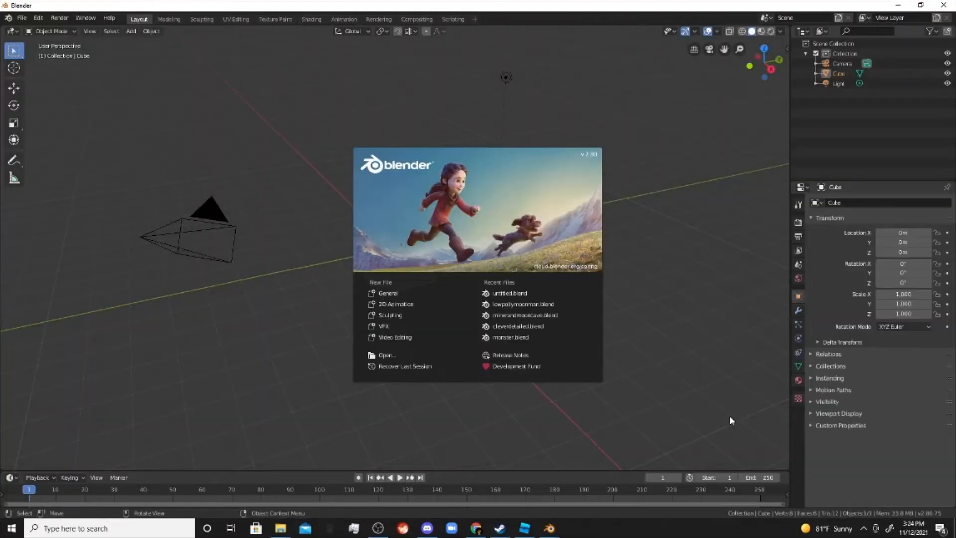
left_click(447, 294)
- Delete the default cube and add a torus mesh at the scene's origin
middle_click_drag(450, 271, 429, 250)
right_click(396, 239)
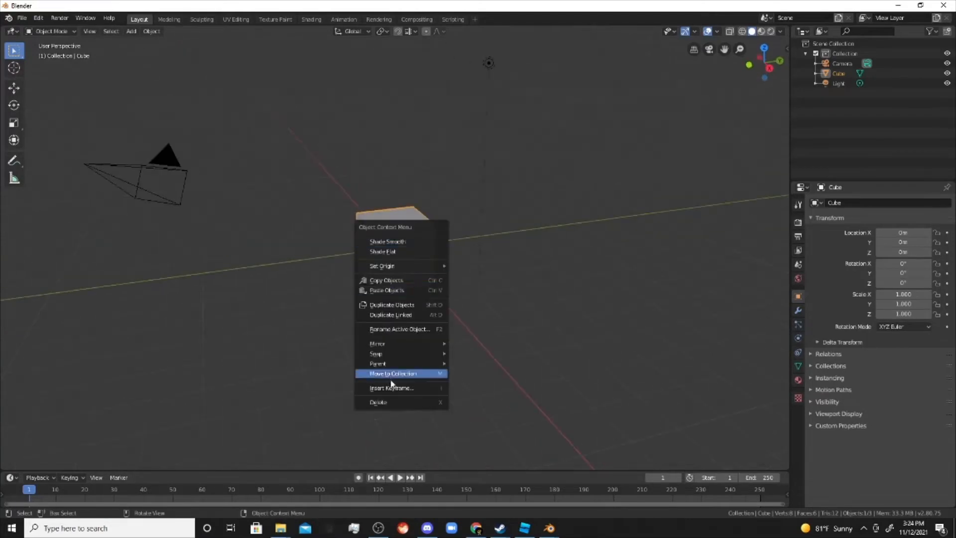
left_click(394, 373)
left_click(131, 31)
mouse_move(140, 44)
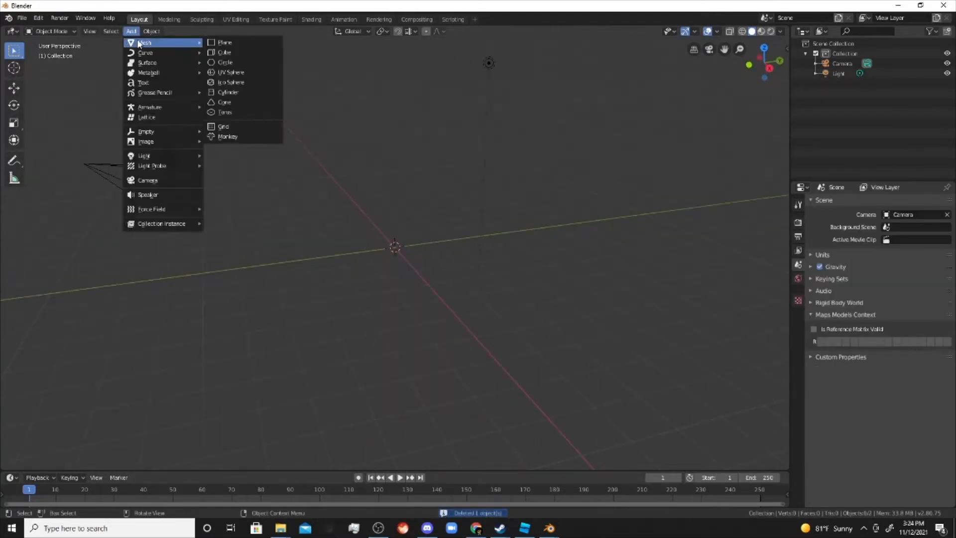
left_click(243, 115)
middle_click_drag(398, 219, 412, 230)
middle_click_drag(486, 265, 481, 257)
scroll(459, 249, "up", 7)
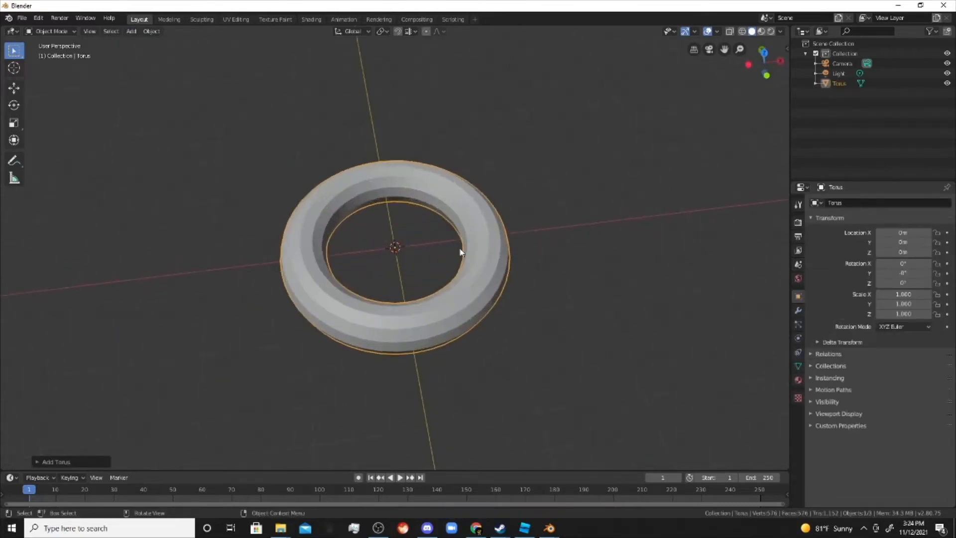
- Scale the torus up uniformly to about 1.742
middle_click_drag(386, 235, 379, 278)
left_click(12, 124)
scroll(406, 237, "down", 3)
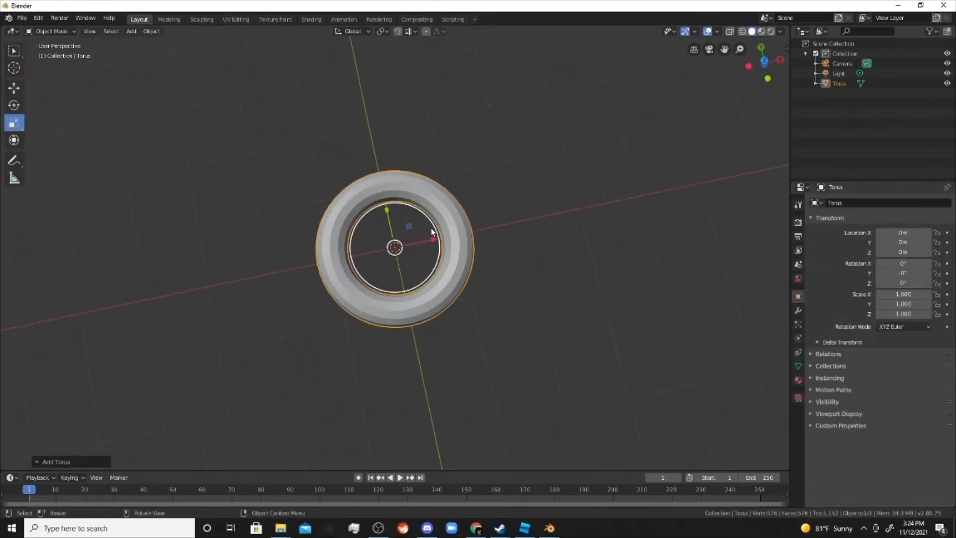
left_click_drag(432, 232, 469, 220)
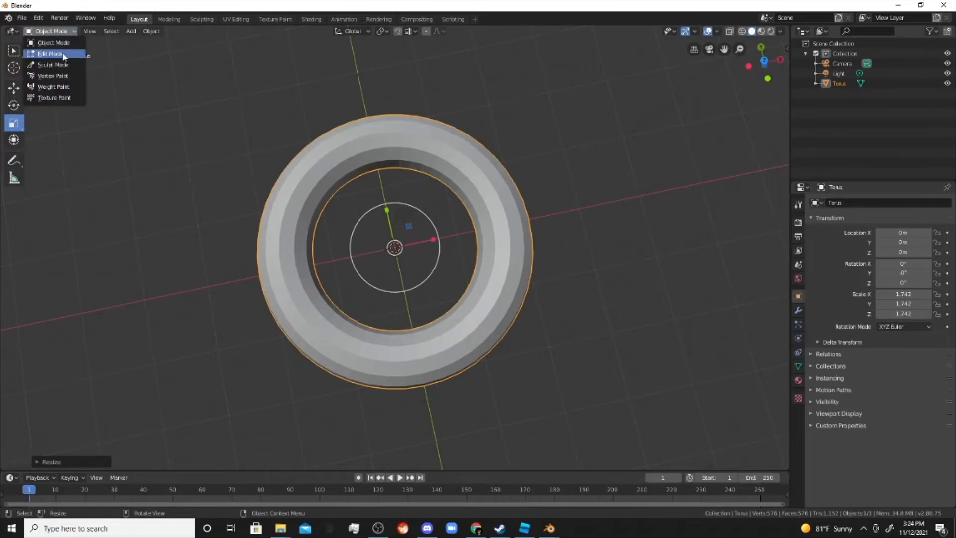
- Enter Edit Mode and thin the torus's whole tube into a slender ring with Shrink/Fatten
left_click(64, 54)
middle_click_drag(398, 225, 450, 158)
right_click(451, 158)
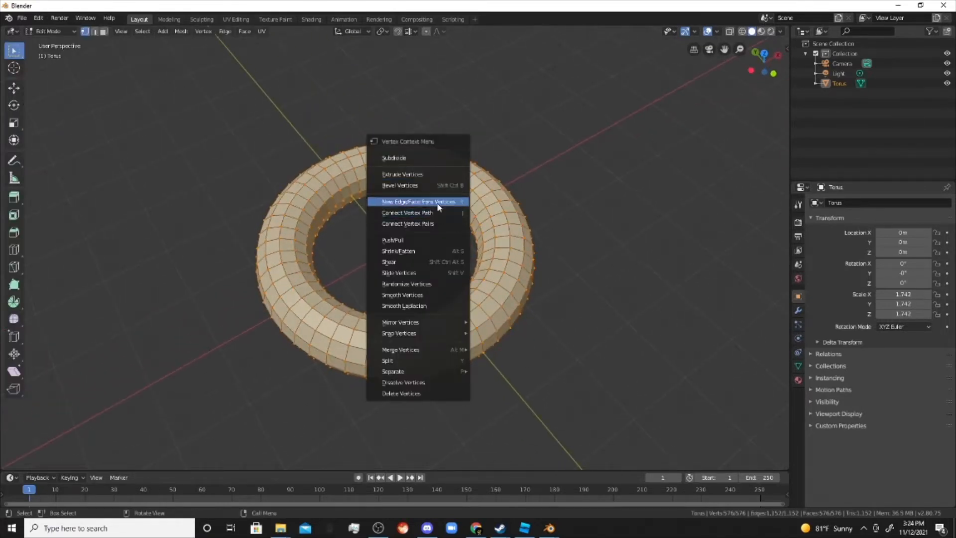
left_click(416, 251)
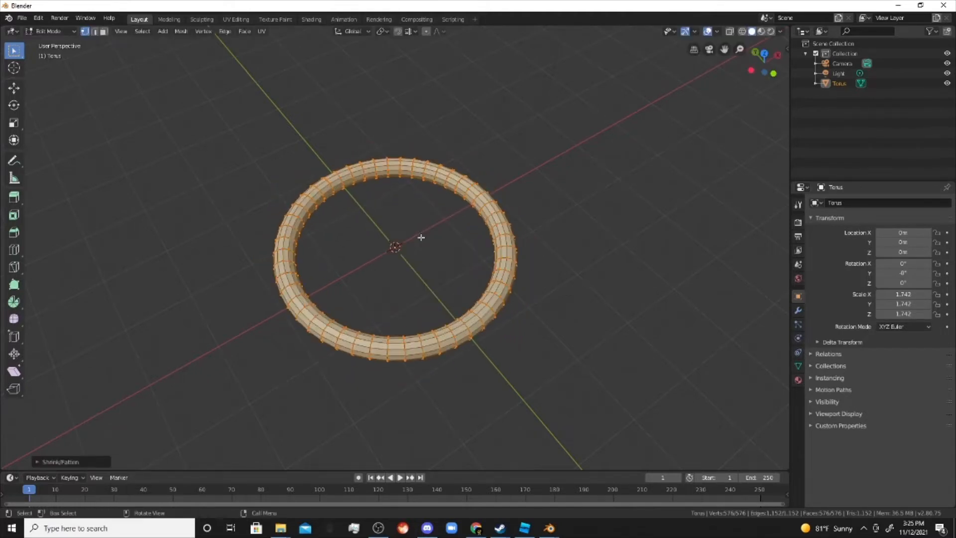
right_click(421, 238)
left_click(420, 239)
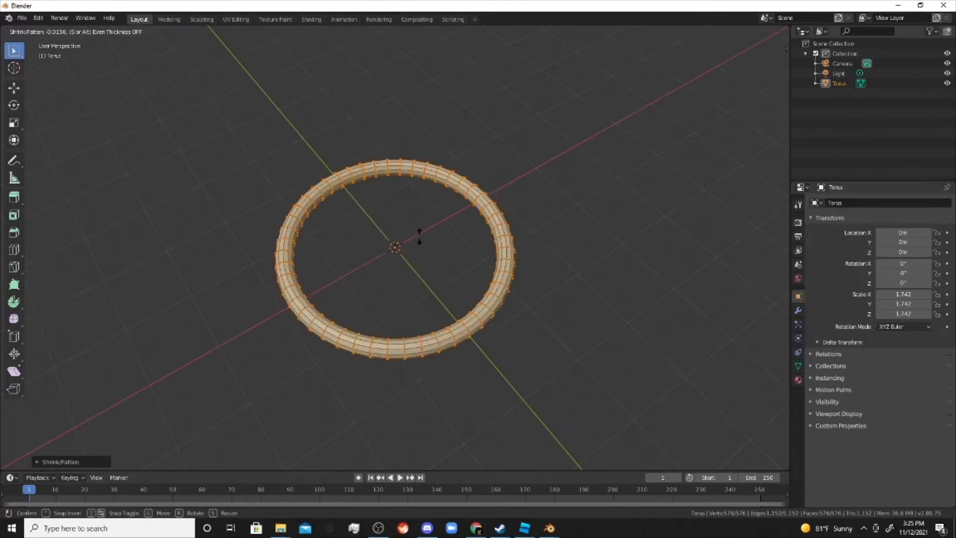
- Enlarge the ring's diameter and flatten its tube into a band with Push/Pull, and deselect the mesh
right_click(419, 237)
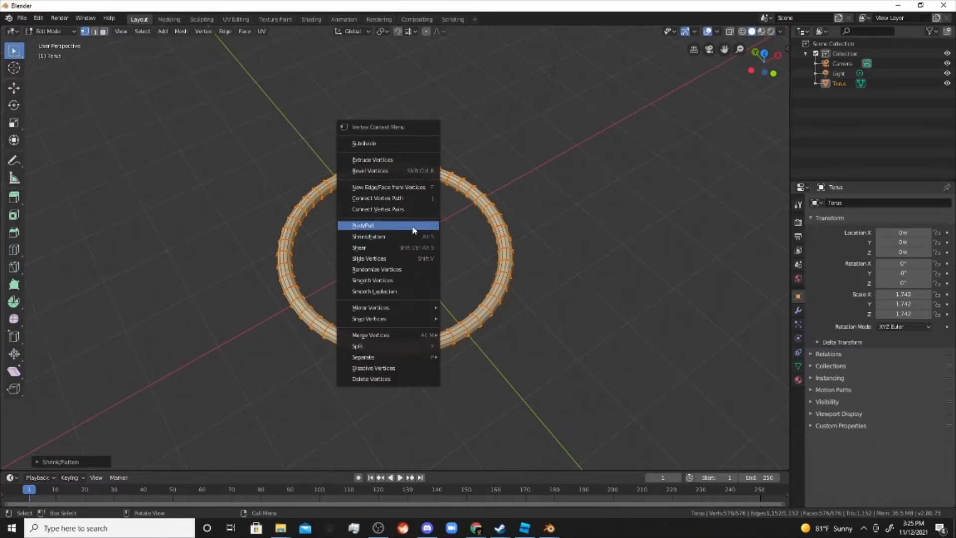
left_click(413, 228)
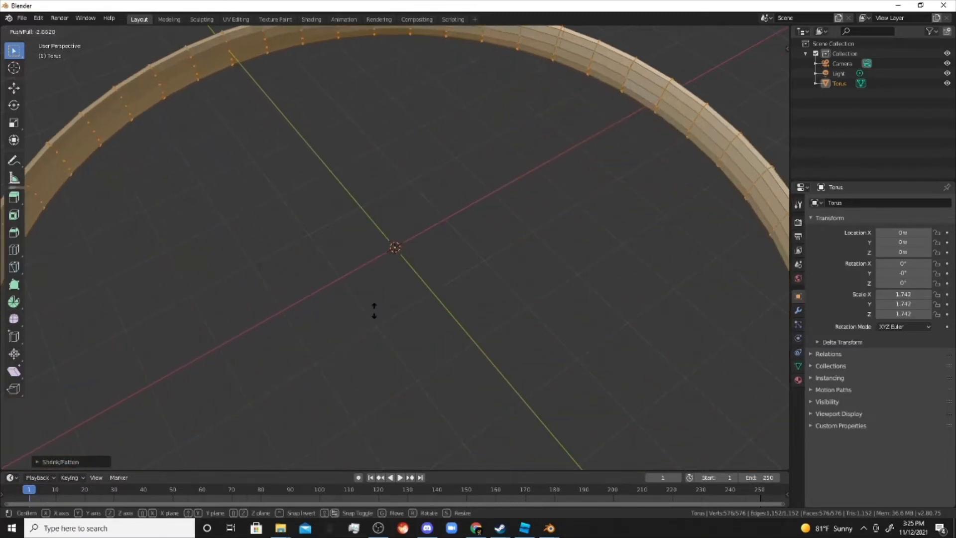
left_click(348, 378)
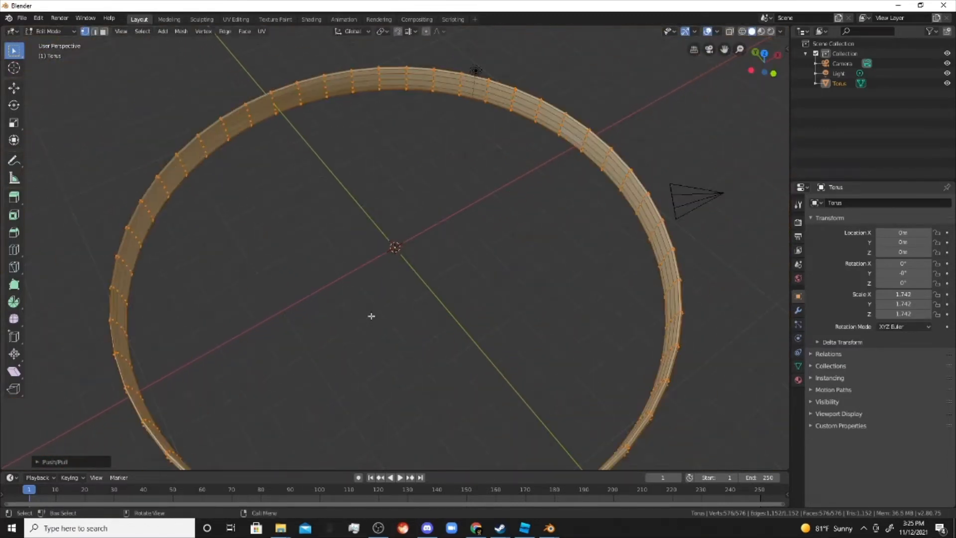
scroll(372, 315, "down", 1)
right_click(413, 282)
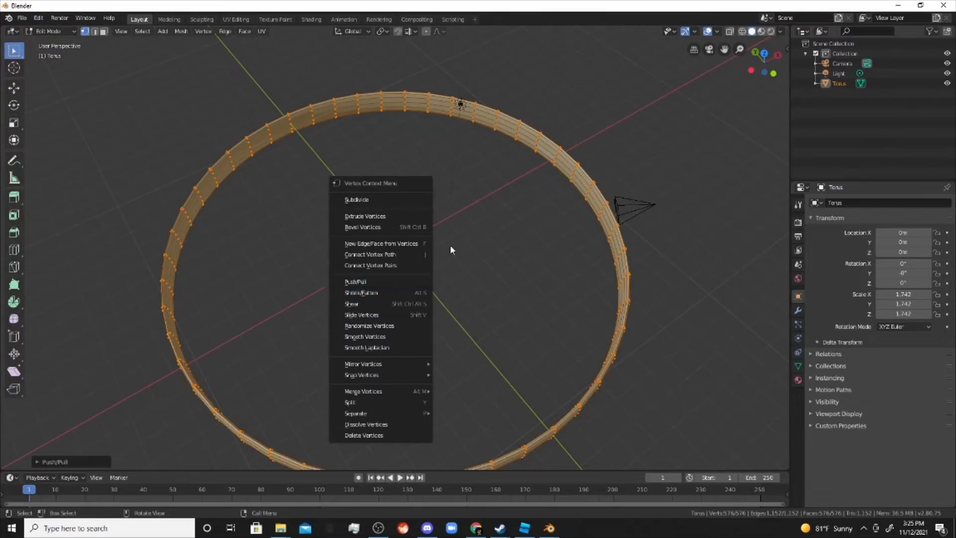
mouse_move(486, 198)
middle_mouse_down()
mouse_move(557, 155)
mouse_move(573, 165)
mouse_move(513, 227)
mouse_move(493, 214)
middle_mouse_up()
key("alt+a")
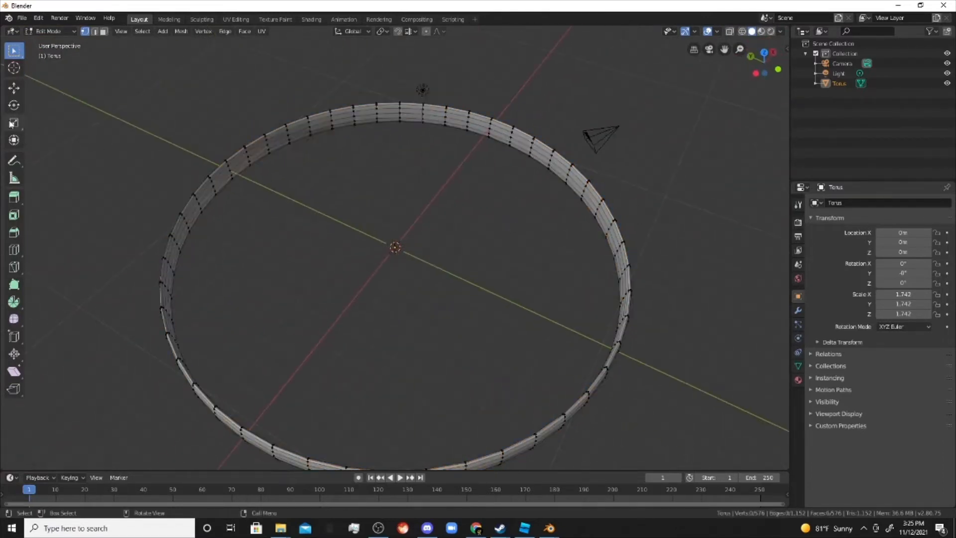
- Return to Object Mode and rotate the ring about 90° around the X axis so it stands upright
left_click(53, 33)
left_click(59, 44)
middle_click_drag(376, 233, 416, 182)
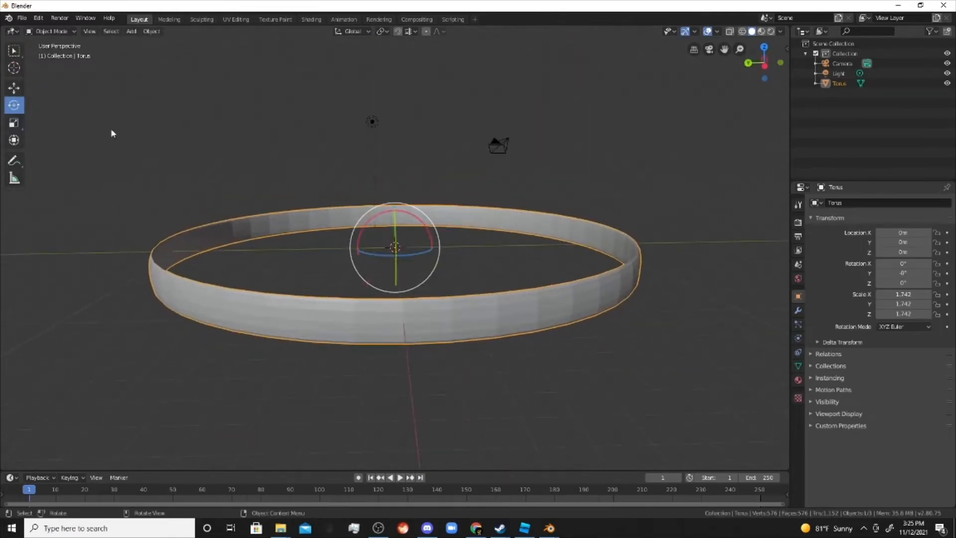
left_click_drag(391, 217, 433, 245)
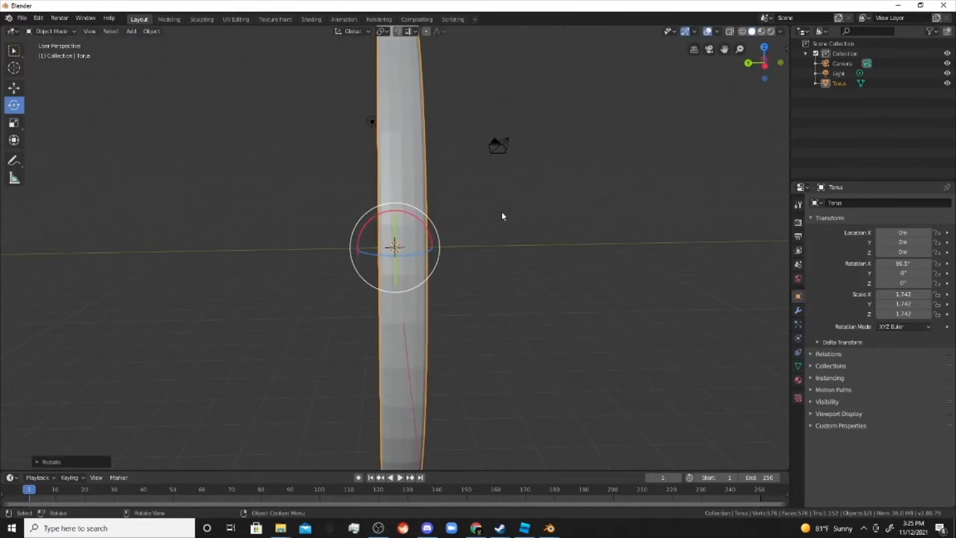
- Apply Shade Smooth to the ring
middle_click_drag(434, 245, 614, 210)
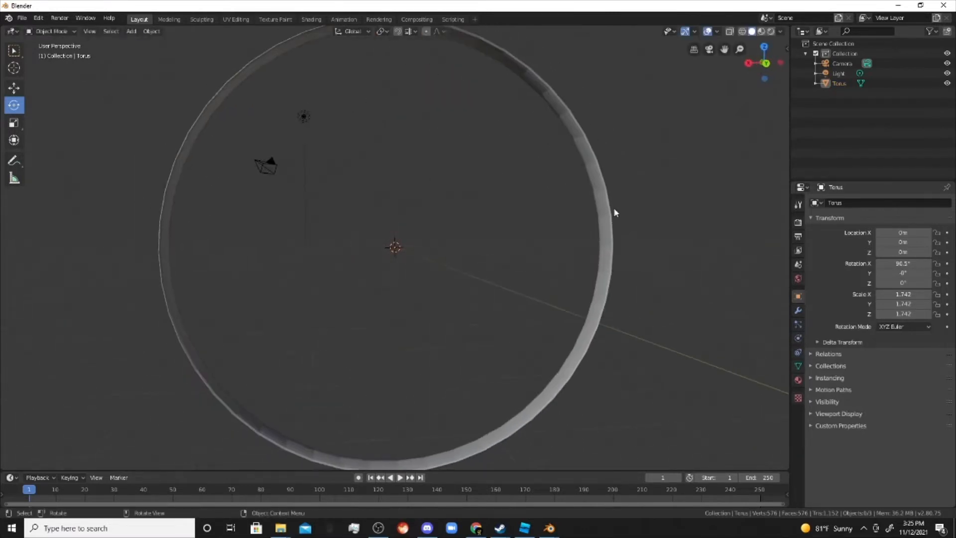
left_click(614, 209)
right_click(614, 208)
left_click(613, 42)
middle_click_drag(615, 124, 589, 174)
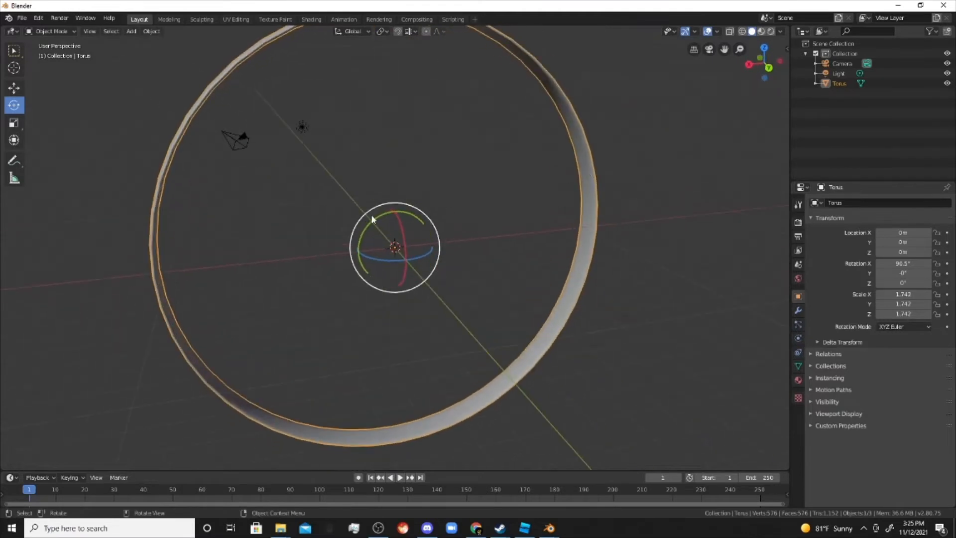
middle_click_drag(371, 214, 338, 234)
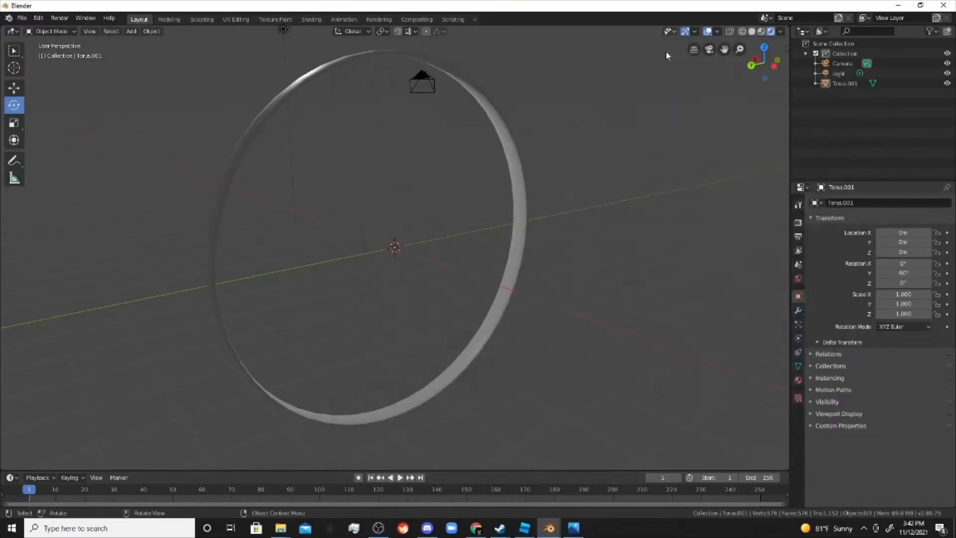
- Switch to the UV Editing workspace with the ring in Edit Mode and widen the properties area
middle_click_drag(672, 239, 662, 282)
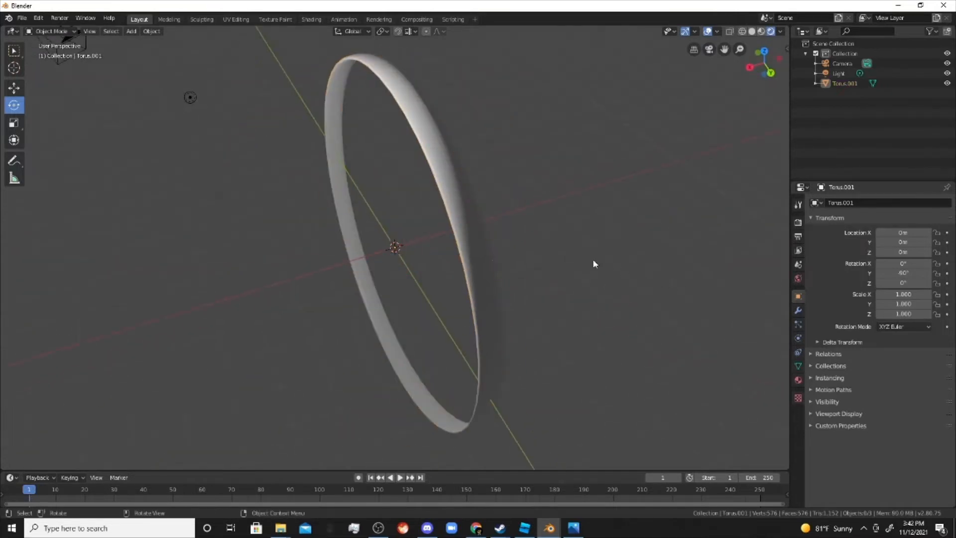
middle_click_drag(594, 264, 492, 156)
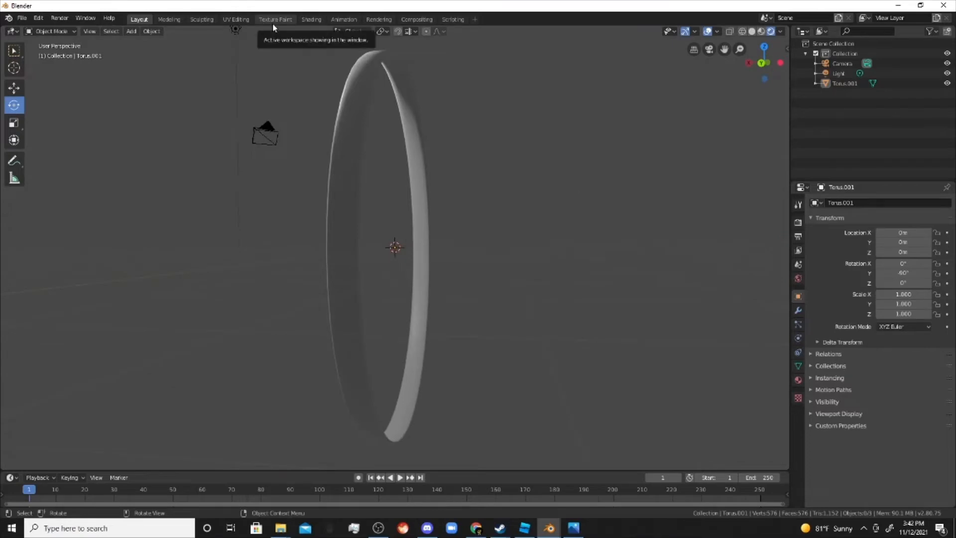
scroll(666, 256, "up", 5)
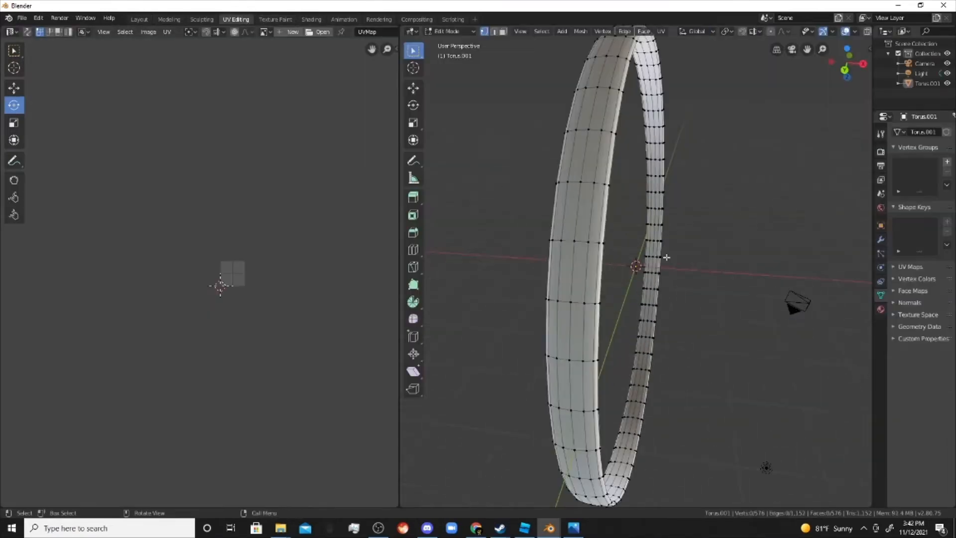
middle_click_drag(666, 256, 578, 235)
scroll(259, 205, "up", 3)
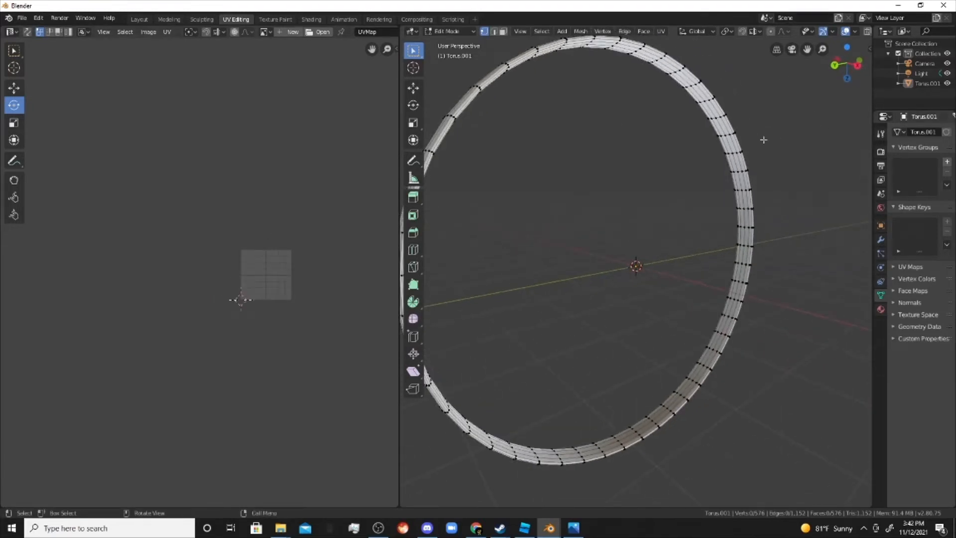
middle_click_drag(763, 140, 908, 160)
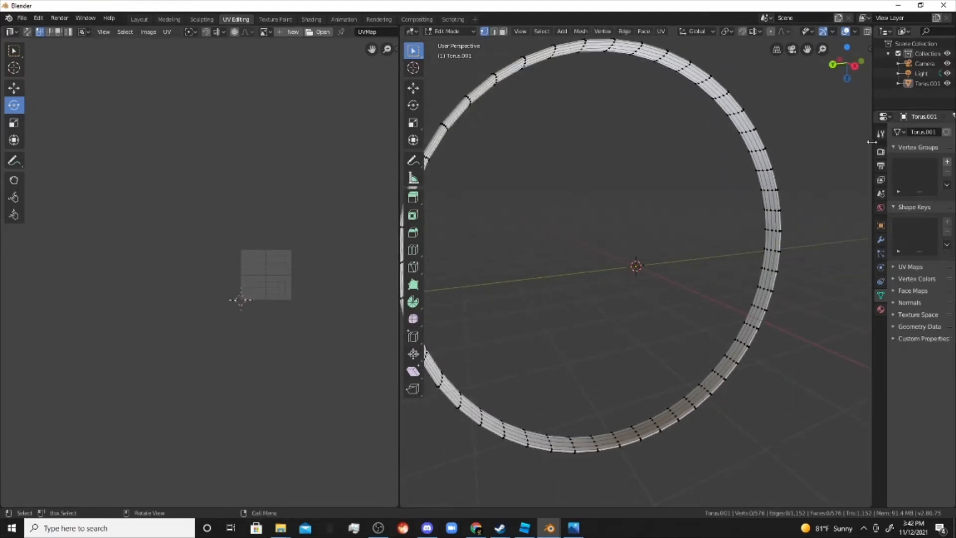
left_click_drag(872, 141, 791, 184)
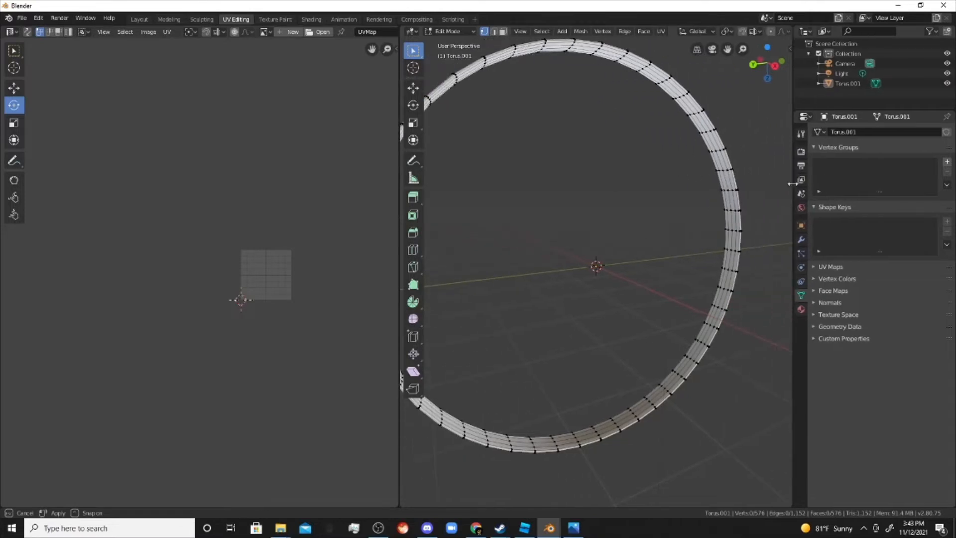
- Select the ring's entire mesh and all of its UVs, and unwrap them
left_click(451, 31)
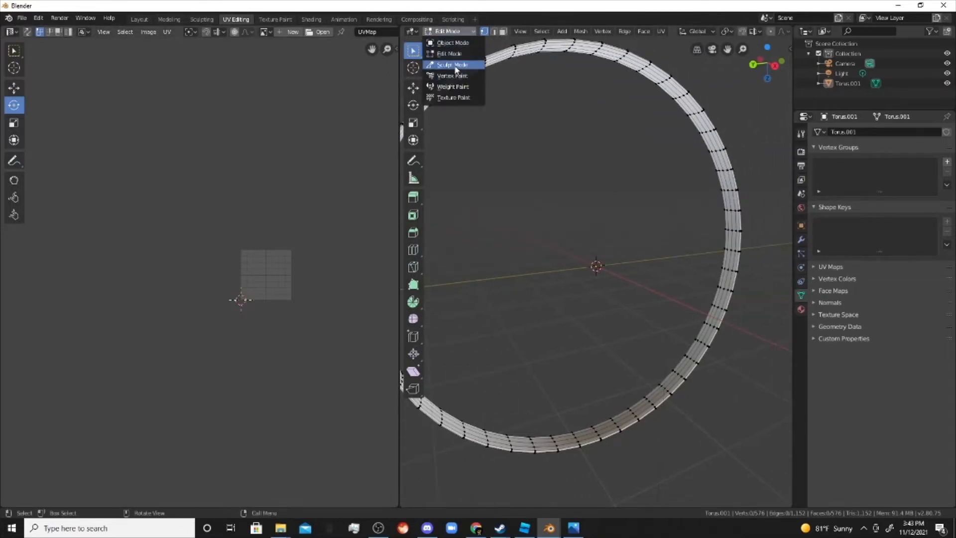
middle_click_drag(546, 162, 663, 169)
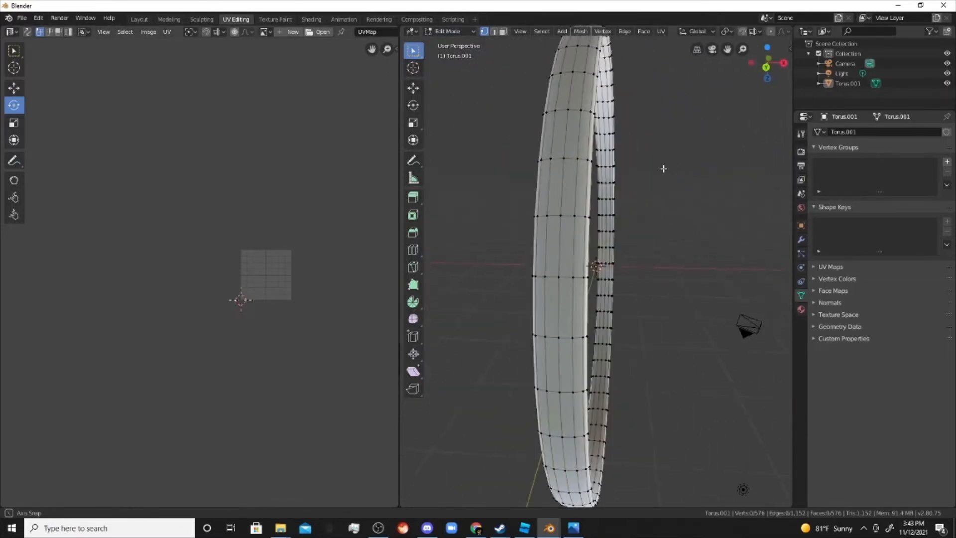
key("a")
scroll(291, 261, "up", 6)
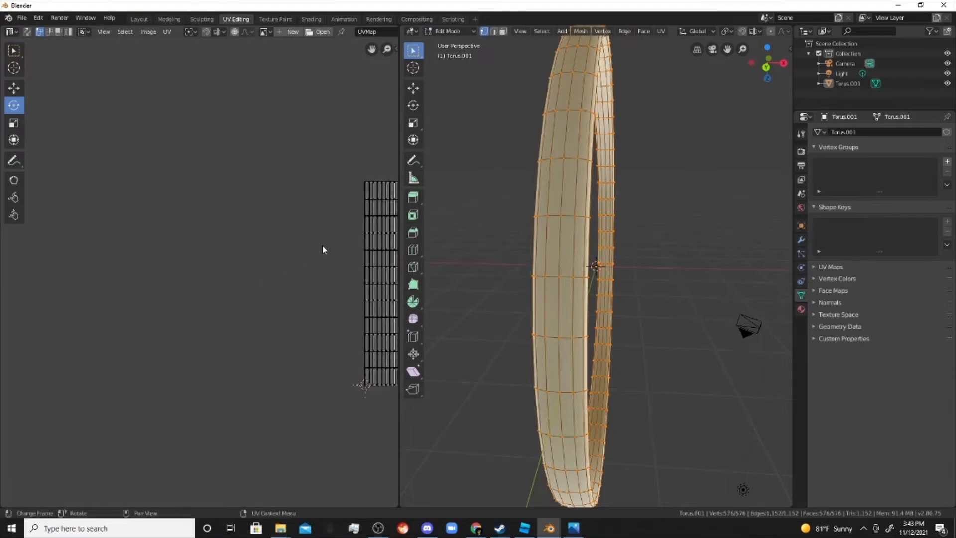
middle_click_drag(322, 249, 36, 219)
key("a")
right_click(278, 180)
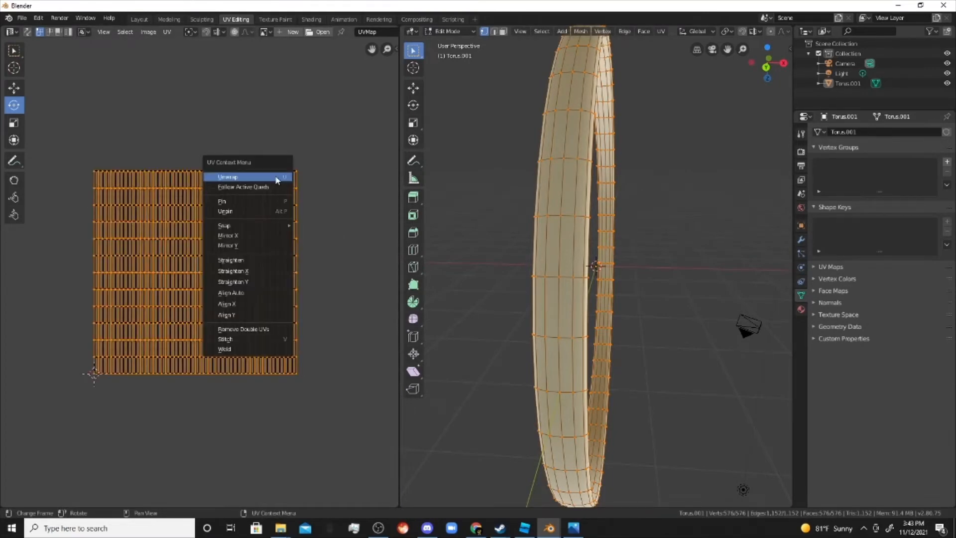
left_click(277, 177)
right_click(277, 179)
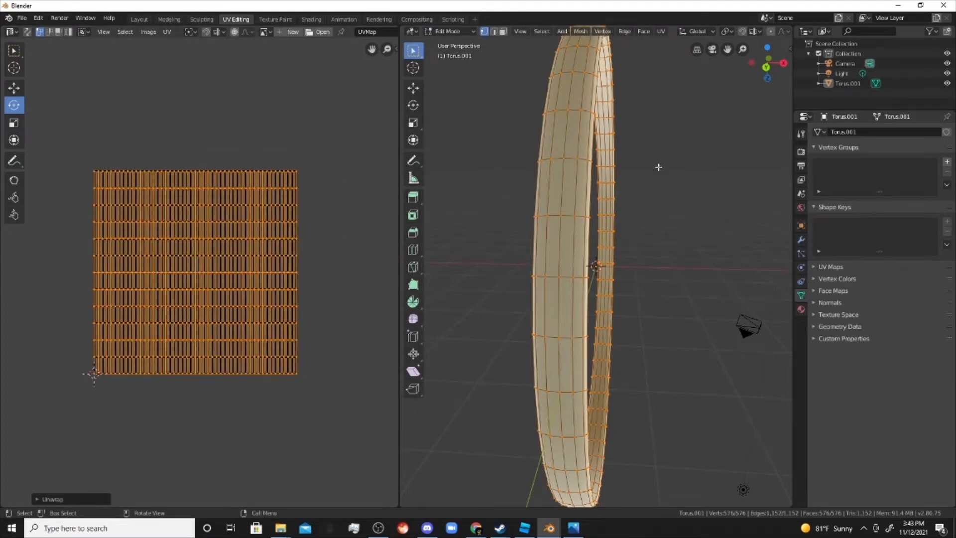
- Clear the selection, select the ring's entire inner surface all the way around, and unwrap it
key("alt+a")
middle_click_drag(694, 200, 676, 229)
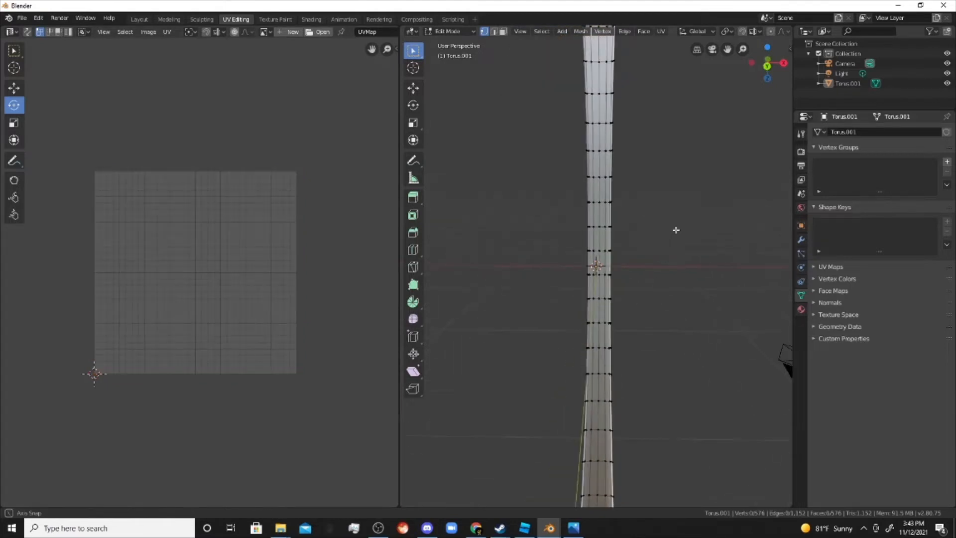
left_click_drag(574, 78, 666, 364)
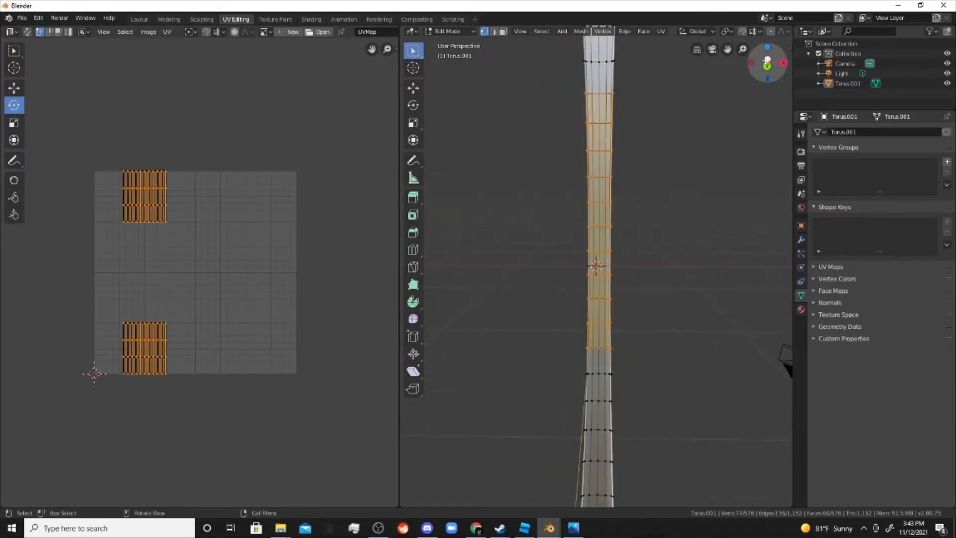
middle_click_drag(667, 225, 641, 180)
left_click_drag(559, 65, 653, 295, "shift")
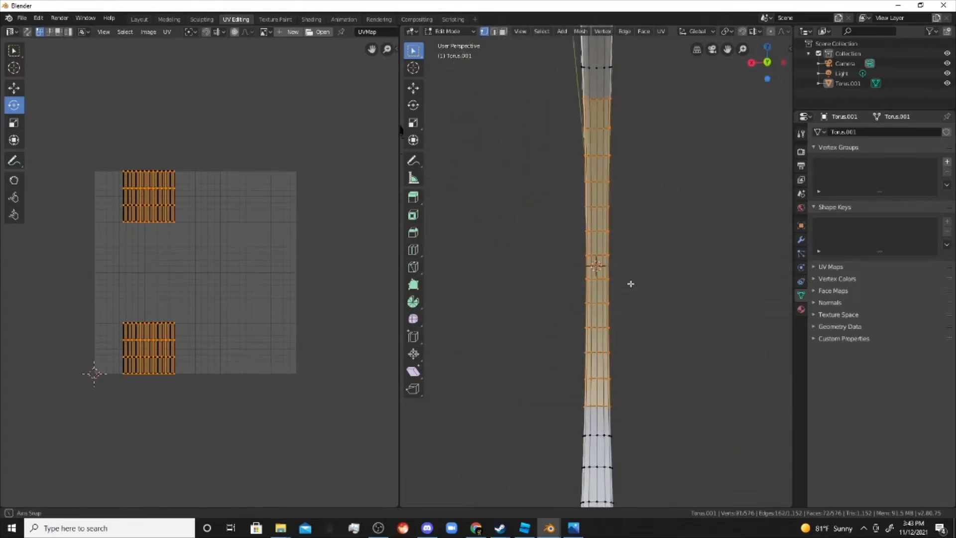
middle_click_drag(631, 284, 578, 145)
left_click_drag(555, 100, 642, 408, "shift")
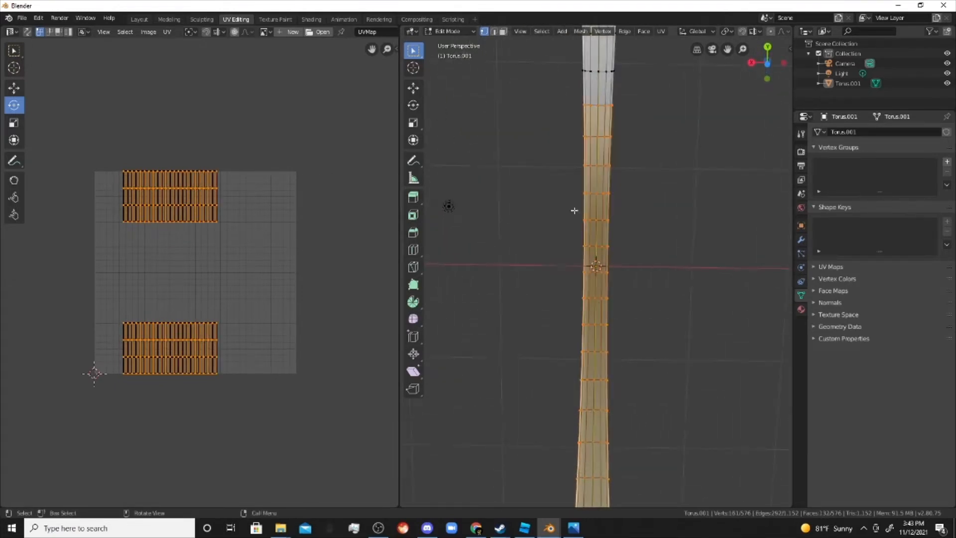
middle_click_drag(574, 210, 576, 78)
left_click_drag(576, 79, 623, 301, "shift")
middle_click_drag(623, 300, 573, 90)
left_click_drag(573, 90, 625, 342, "shift")
middle_click_drag(625, 342, 557, 108)
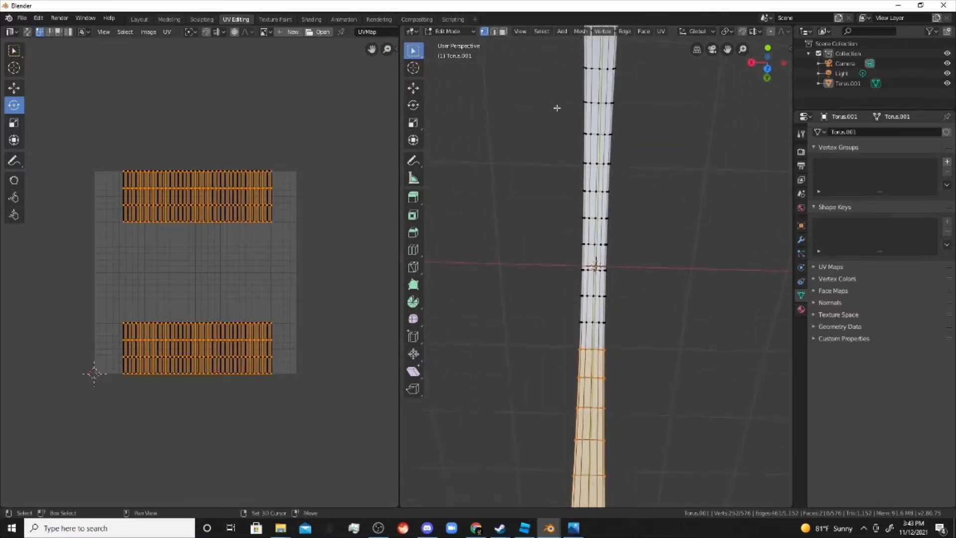
left_click_drag(557, 107, 619, 389, "shift")
middle_click_drag(619, 389, 587, 235)
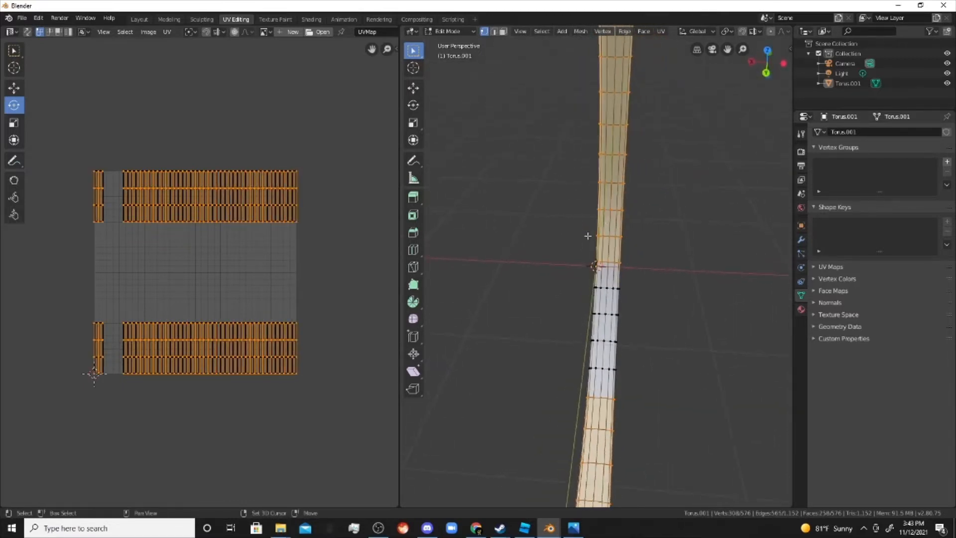
left_click_drag(568, 228, 647, 448, "shift")
middle_click_drag(566, 271, 622, 279)
scroll(617, 291, "down", 5)
right_click(224, 258)
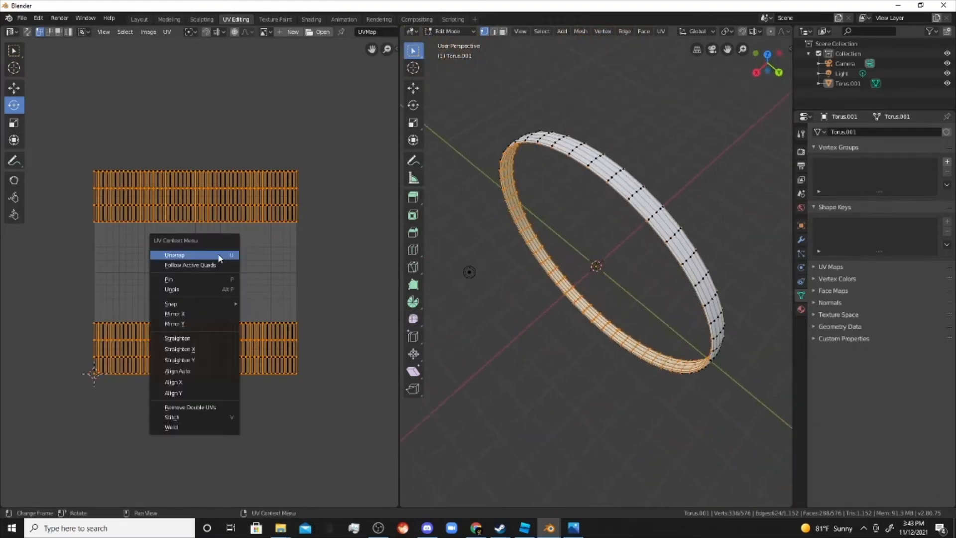
left_click(224, 257)
- Scale the inner surface's circular UV island to about half size and move it into the UV square's upper-left corner
key("s")
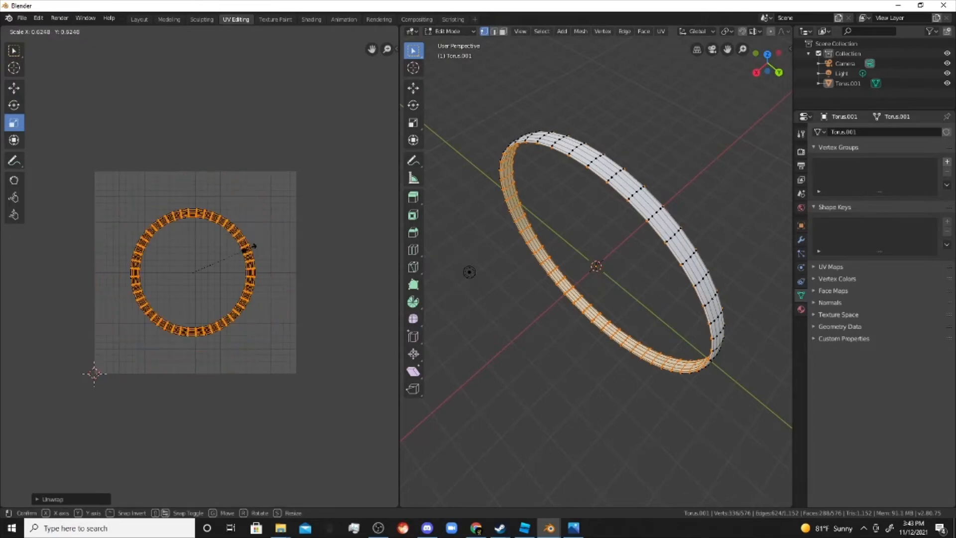
left_click(135, 182)
left_click(14, 88)
left_click_drag(214, 286, 164, 242)
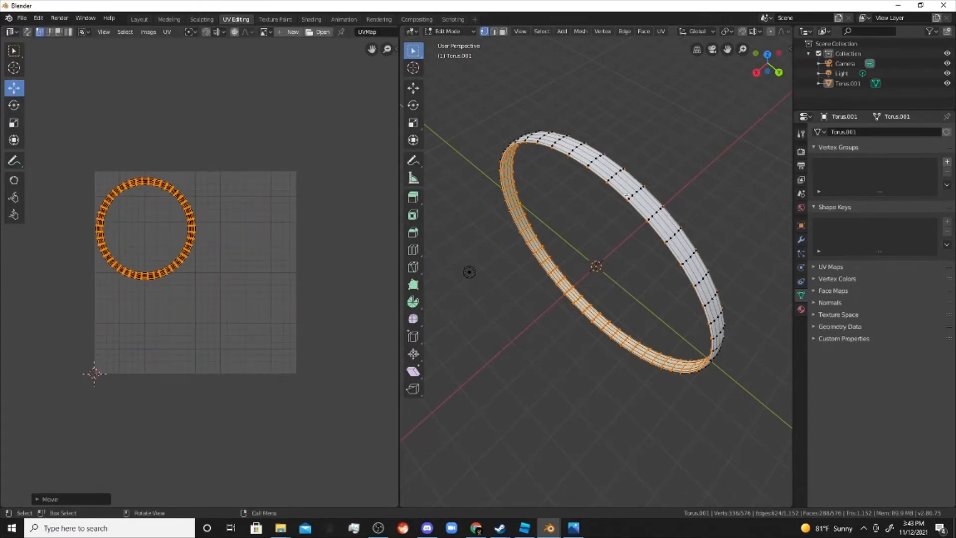
- Clear the selection, select the ring's entire outer surface from all sides, and unwrap it
key("alt+a")
middle_click_drag(660, 167, 728, 66)
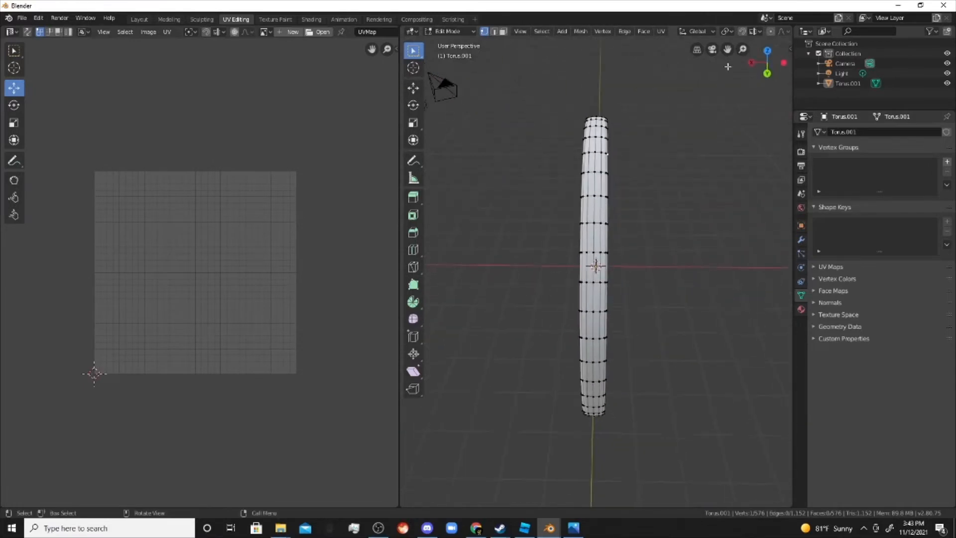
left_click(763, 76)
left_click_drag(580, 168, 615, 409)
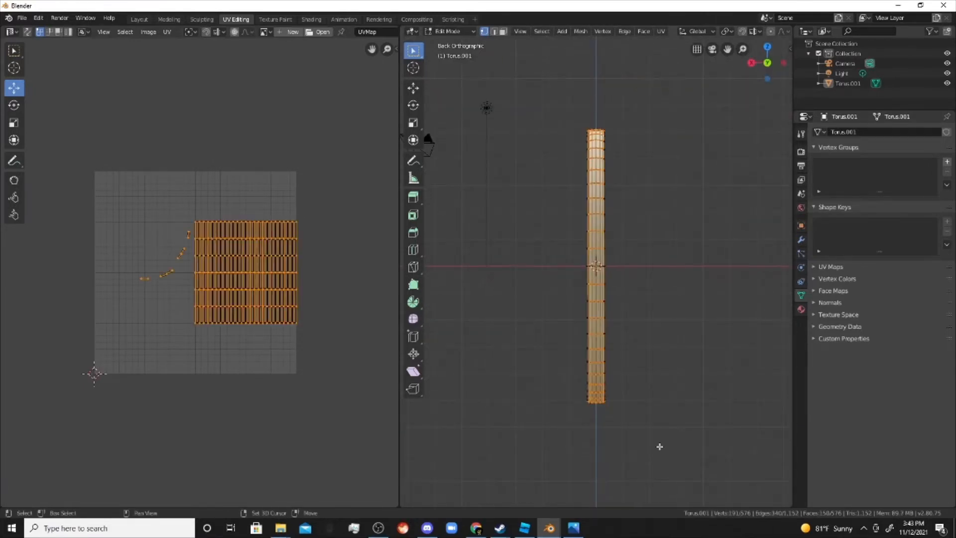
middle_click_drag(615, 408, 657, 285)
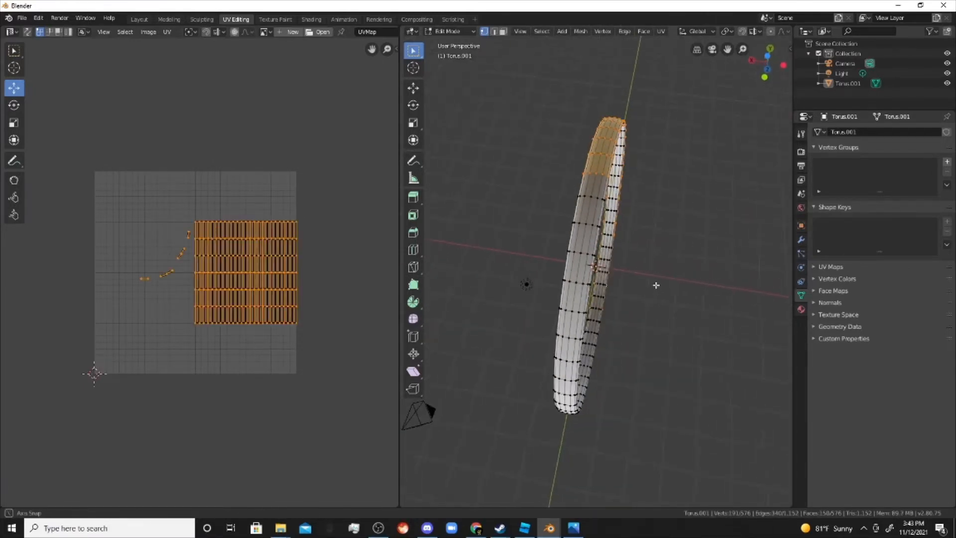
left_click(767, 70)
left_click_drag(564, 132, 634, 521)
middle_click_drag(634, 521, 628, 257)
left_click_drag(550, 143, 639, 421)
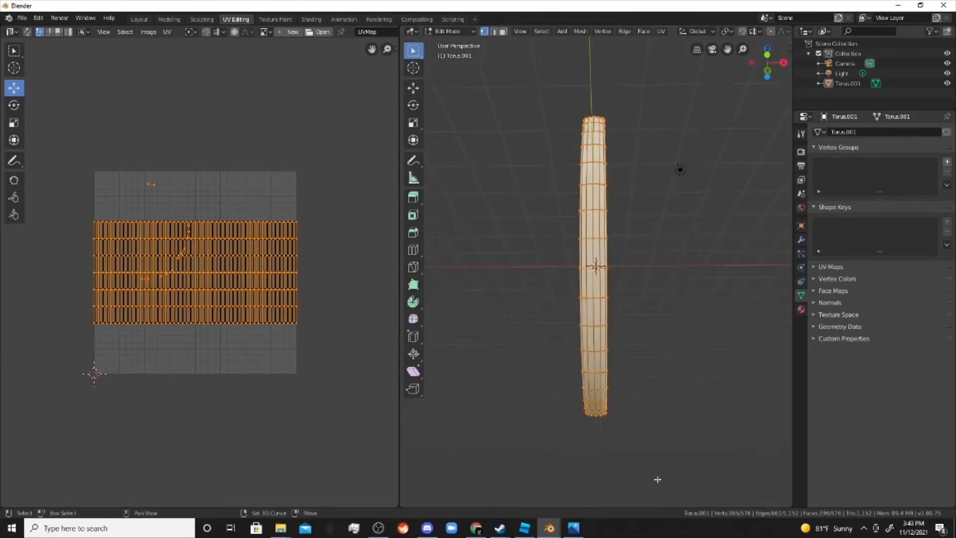
middle_click_drag(640, 422, 588, 34)
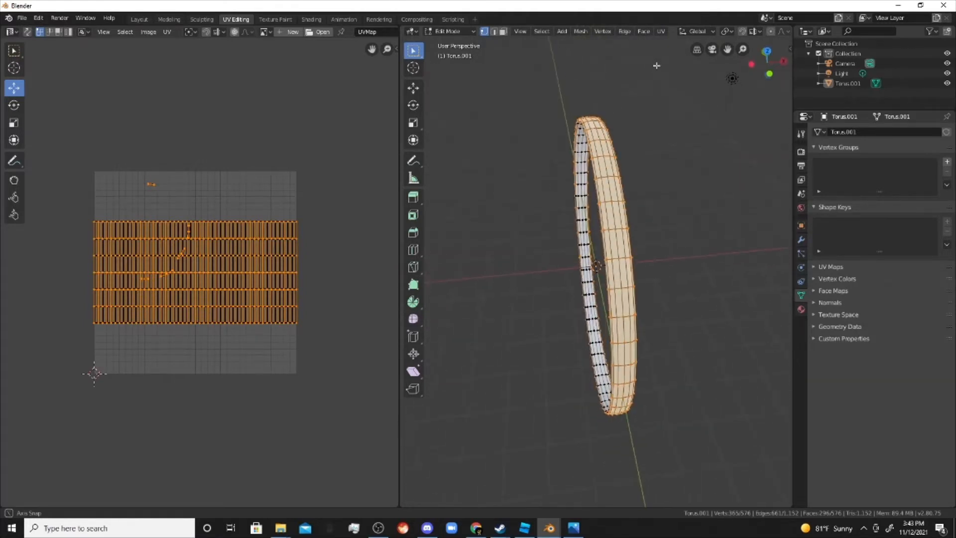
right_click(220, 188)
left_click(219, 184)
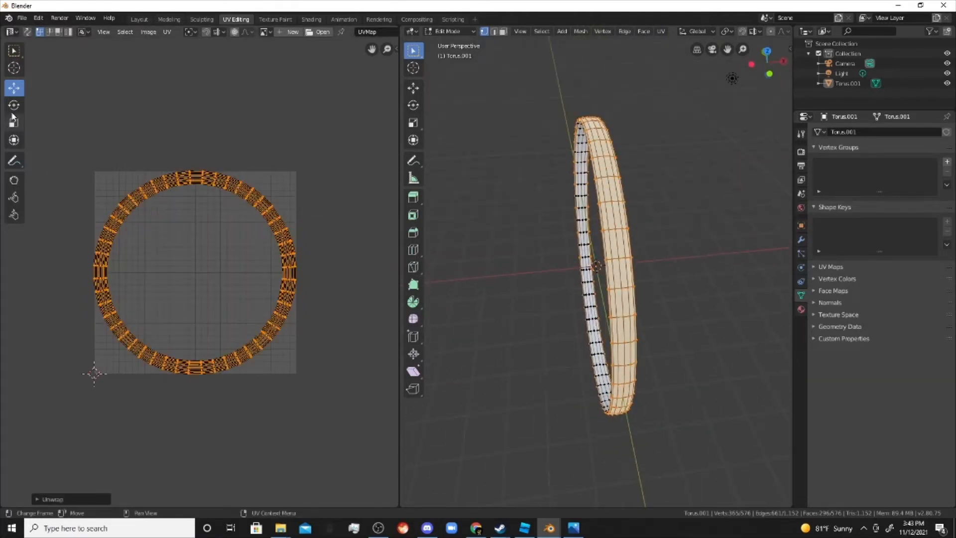
- Scale the outer surface's UV island to about 40% and place it in the UV square's lower-right corner
left_click_drag(169, 195, 182, 239)
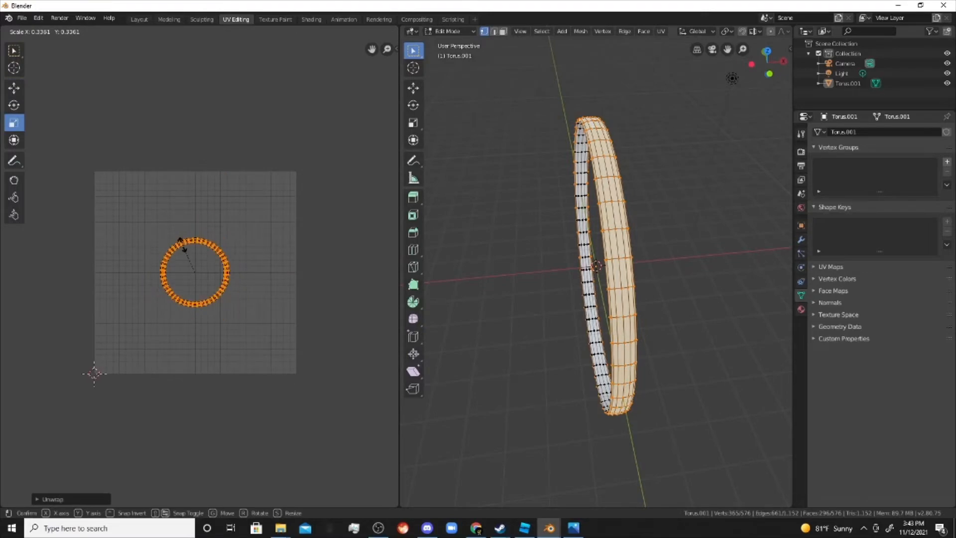
left_click(19, 88)
left_click_drag(216, 275, 274, 332)
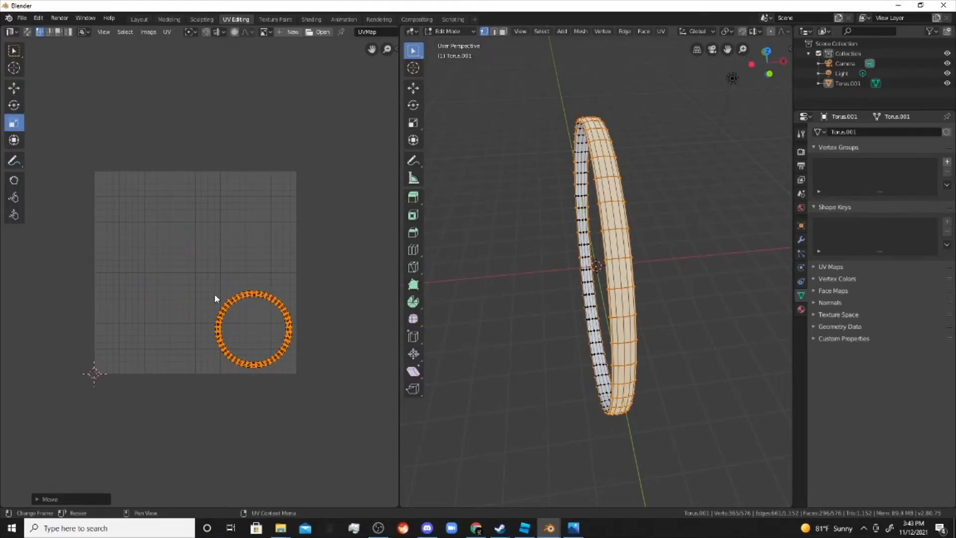
left_click_drag(215, 298, 205, 288)
left_click_drag(248, 324, 247, 326)
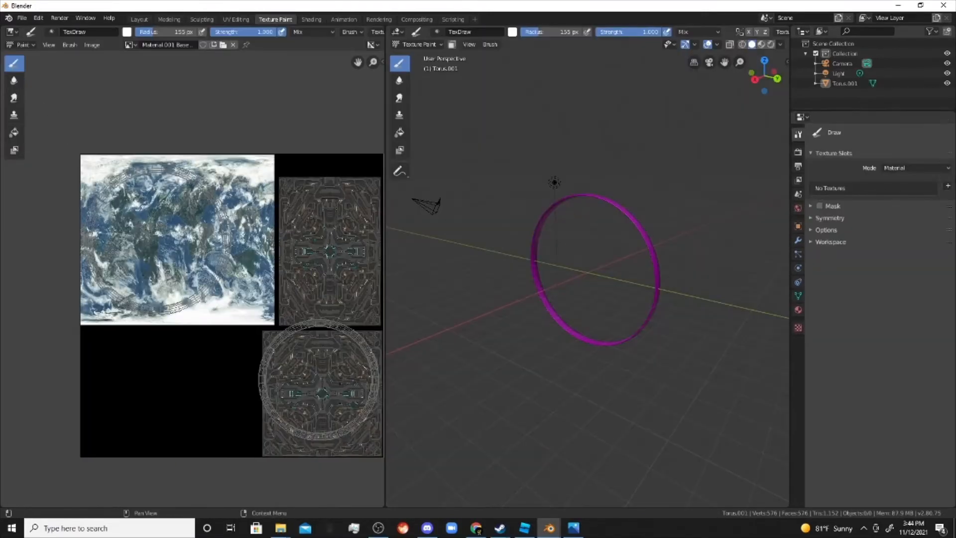
- In the Texture Paint workspace, add a Base Color texture slot to the ring and show its new image in the image editor
left_click(948, 187)
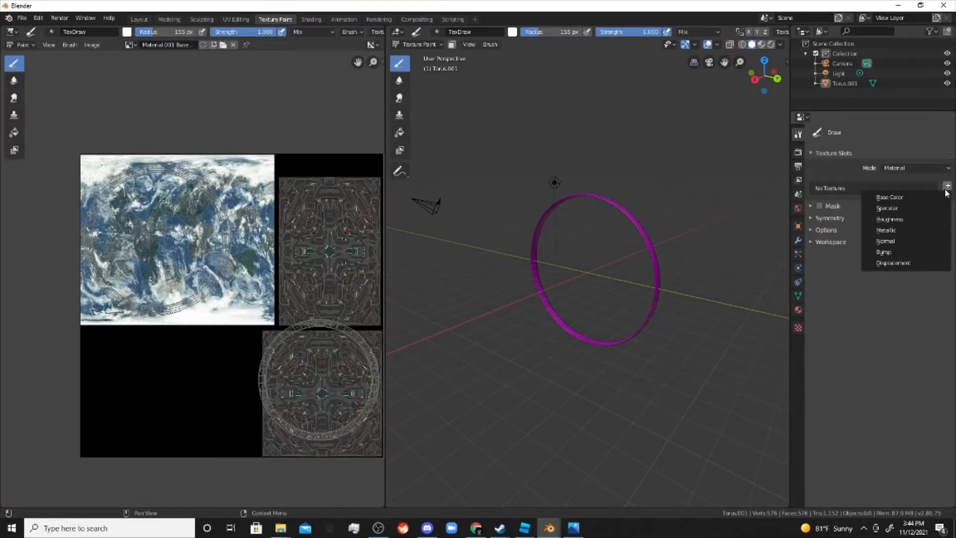
left_click(940, 198)
left_click(875, 271)
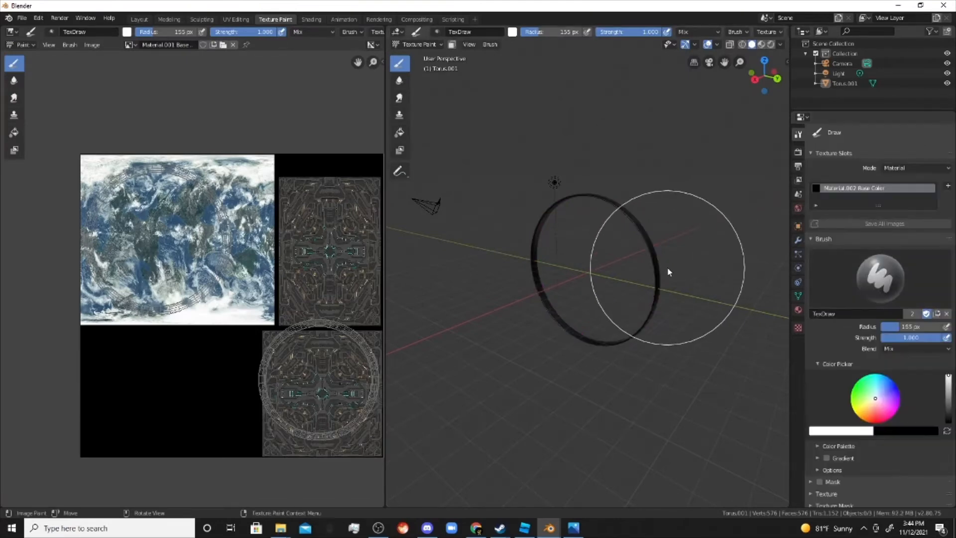
scroll(658, 264, "up", 4)
left_click(235, 19)
left_click(275, 19)
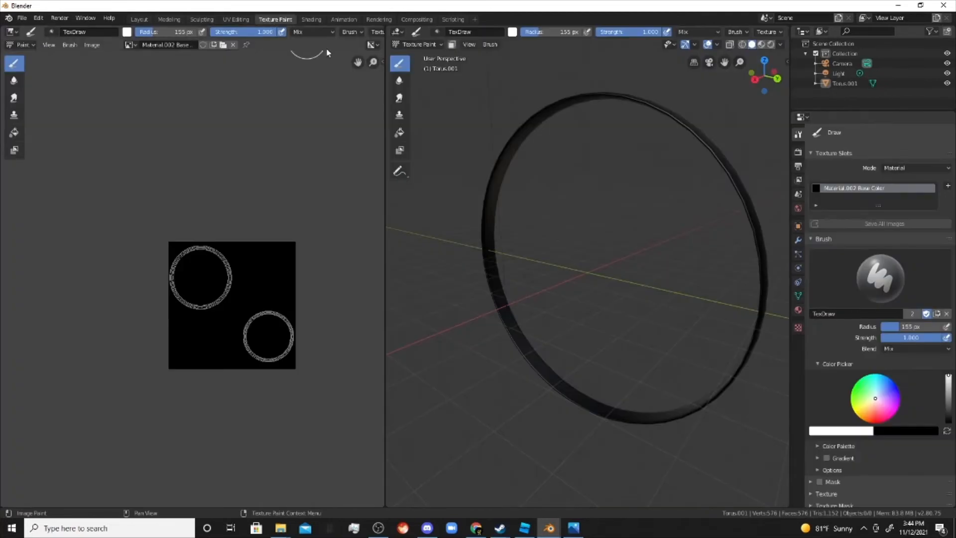
middle_click_drag(411, 187, 399, 180)
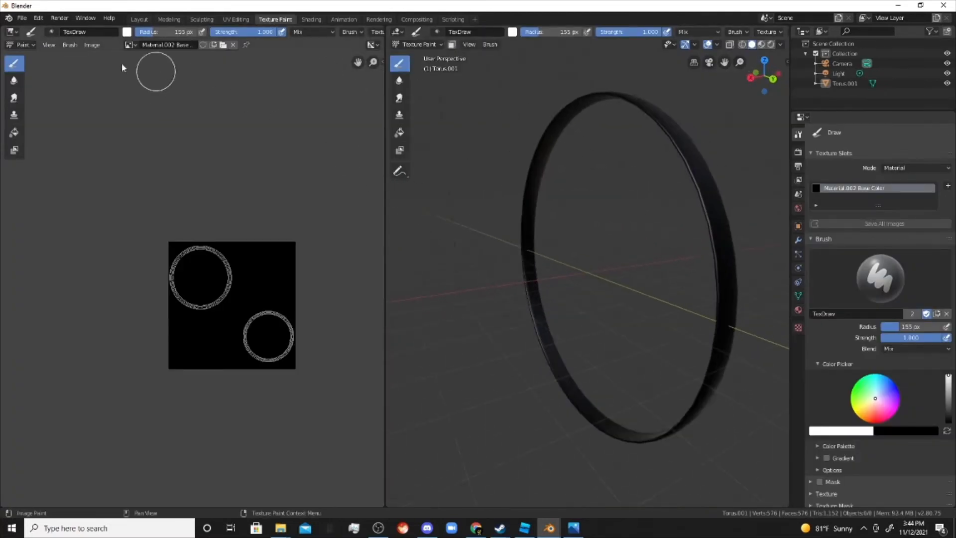
- Replace the ring's Base Color image with the texture sheet of clouded planet terrain and mechanical panels, and check it on the ring
left_click(92, 45)
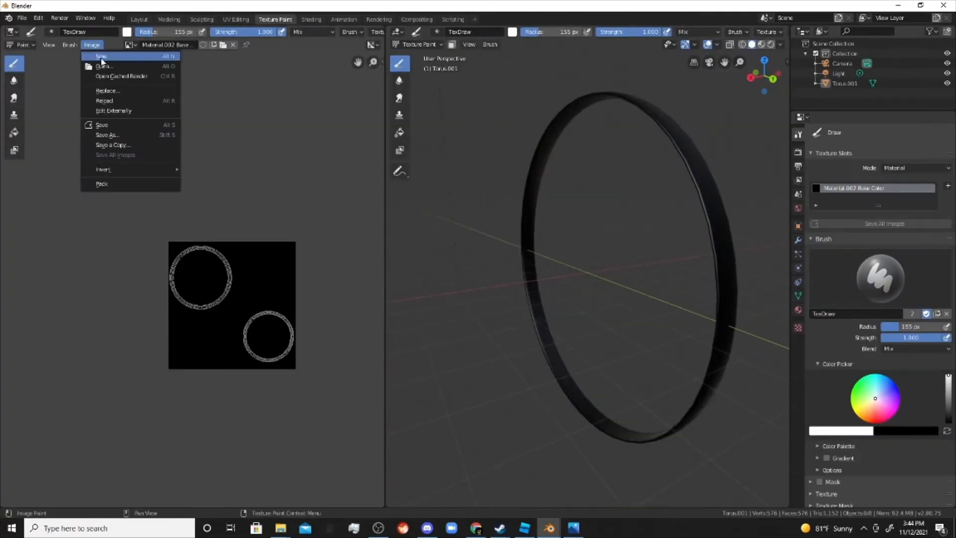
left_click(127, 91)
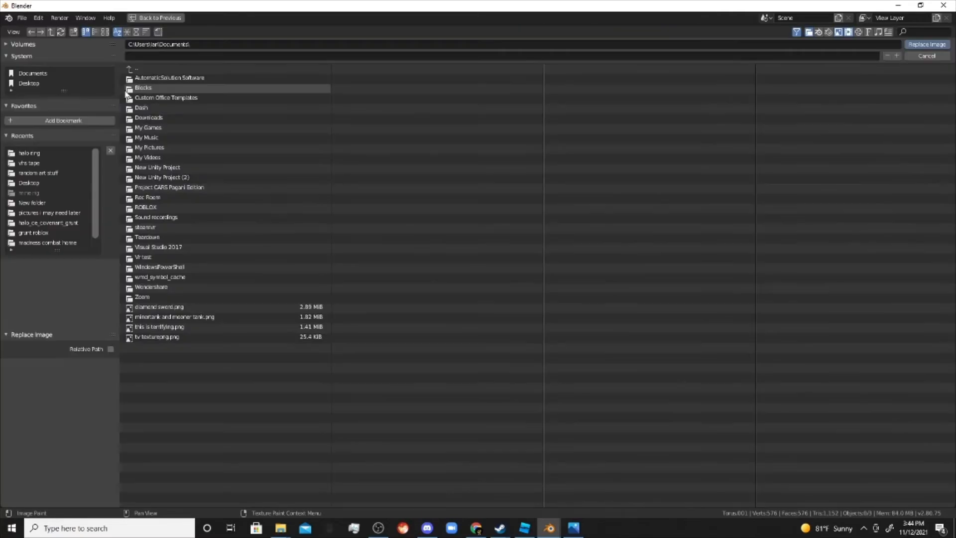
left_click(43, 163)
left_click(44, 173)
left_click(43, 183)
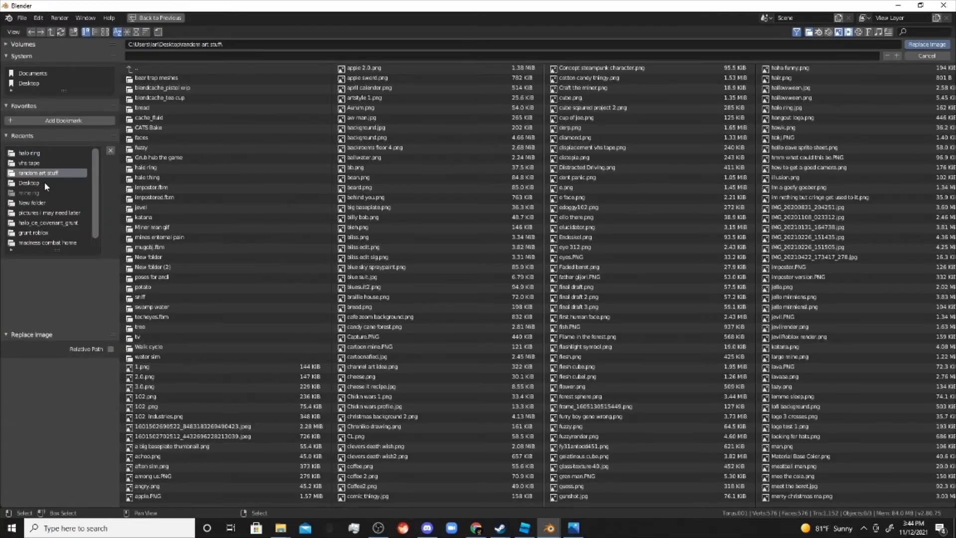
left_click(46, 203)
left_click(49, 223)
double_click(150, 78)
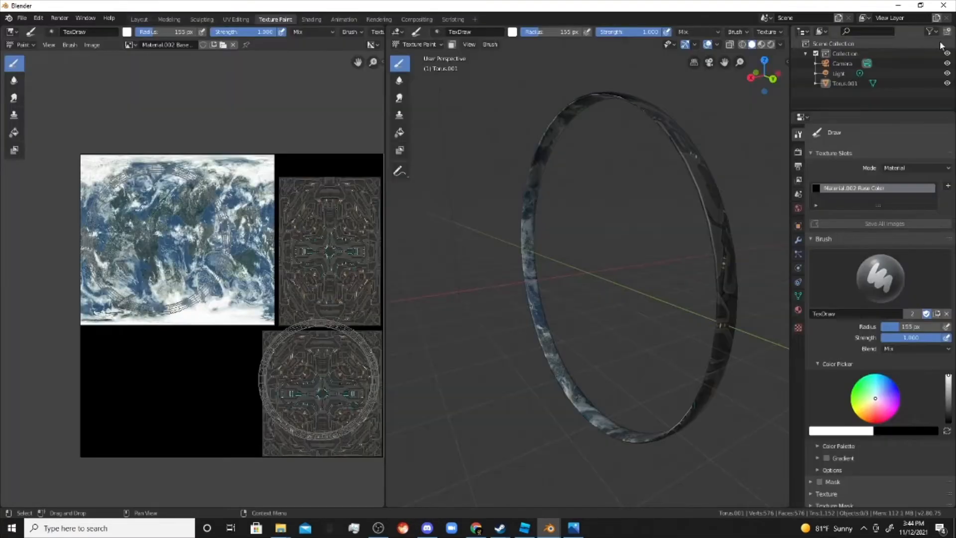
middle_click_drag(476, 218, 224, 101)
left_click(23, 45)
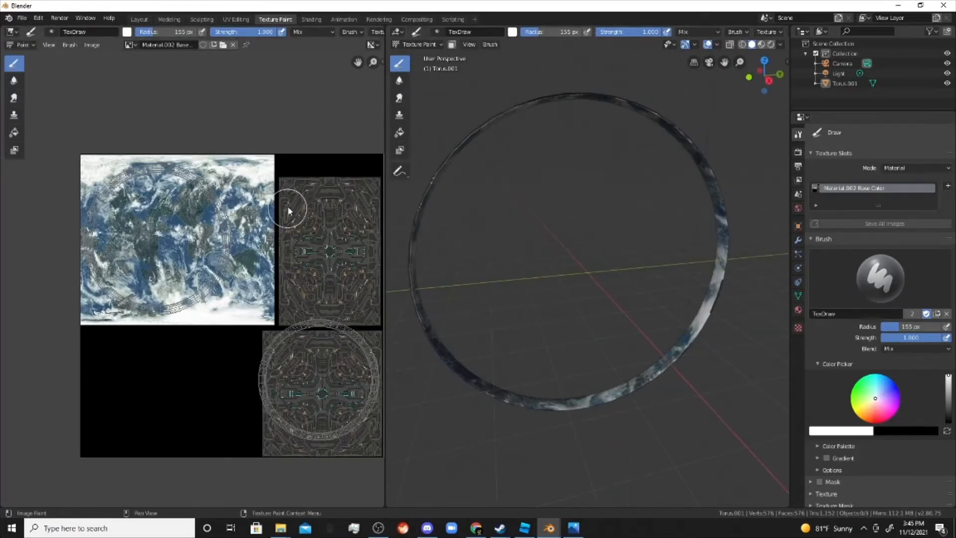
middle_click_drag(292, 207, 300, 206)
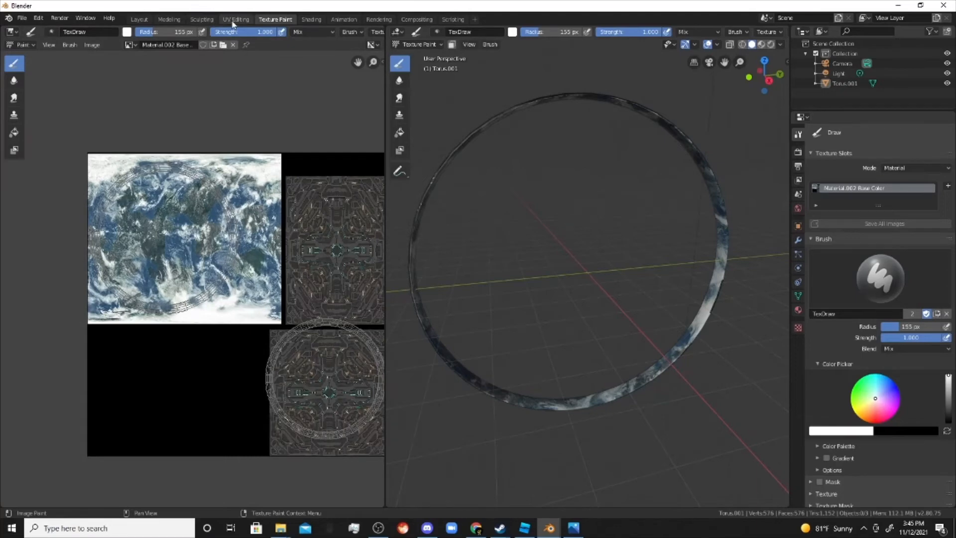
- Return to the UV Editing workspace and select the ring's whole mesh so all its UVs show over the texture
left_click(234, 20)
middle_click_drag(544, 180, 498, 199)
scroll(298, 209, "down", 3)
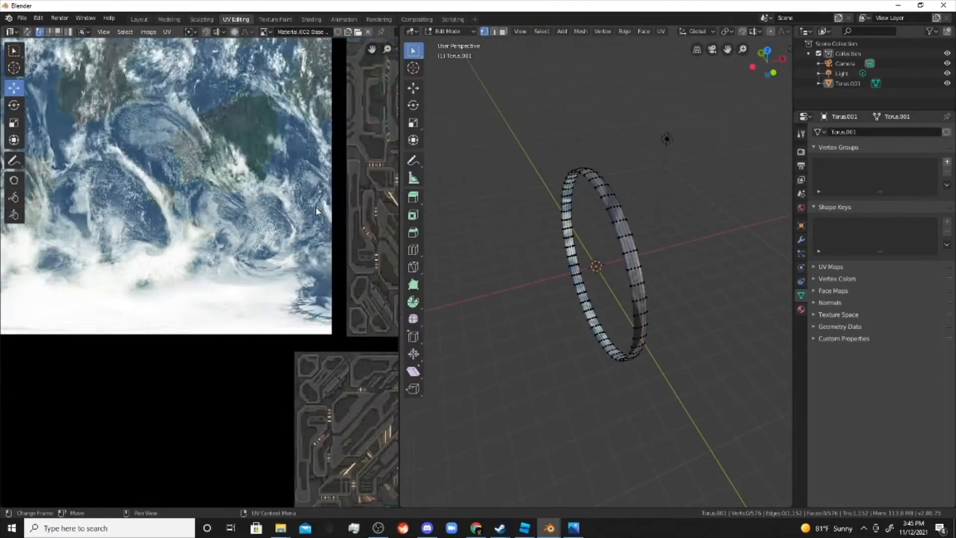
middle_click_drag(389, 214, 279, 209)
scroll(279, 209, "down", 1)
middle_click_drag(498, 189, 515, 169)
key("a")
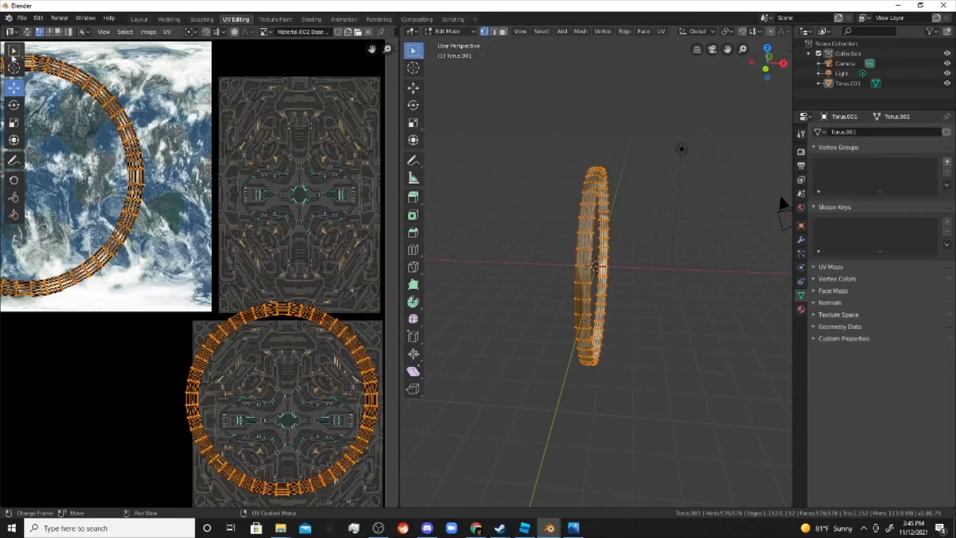
- Centre the outer surface's UV island on the lower mechanical panel and scale it to about 0.7 of its size
middle_click_drag(211, 236, 194, 131)
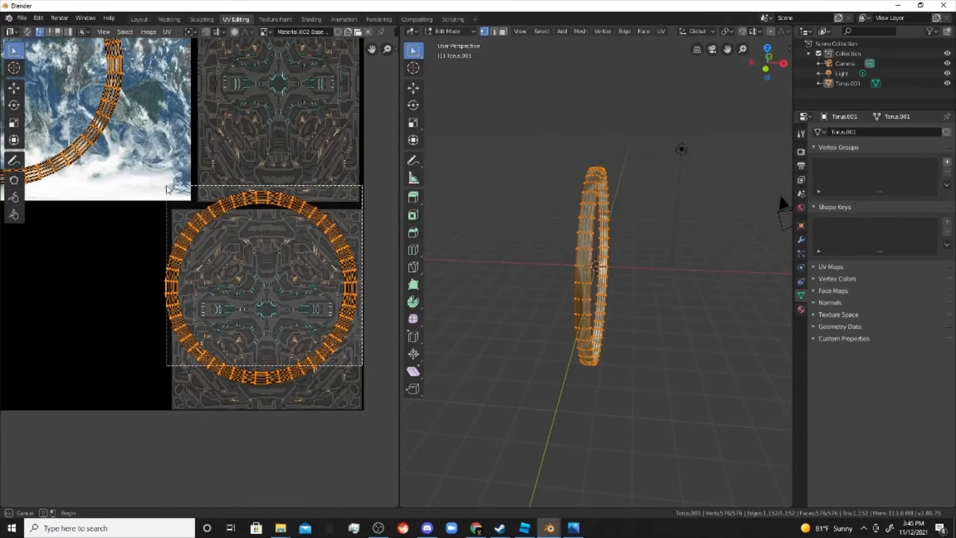
left_click(252, 146)
scroll(164, 140, "down", 3)
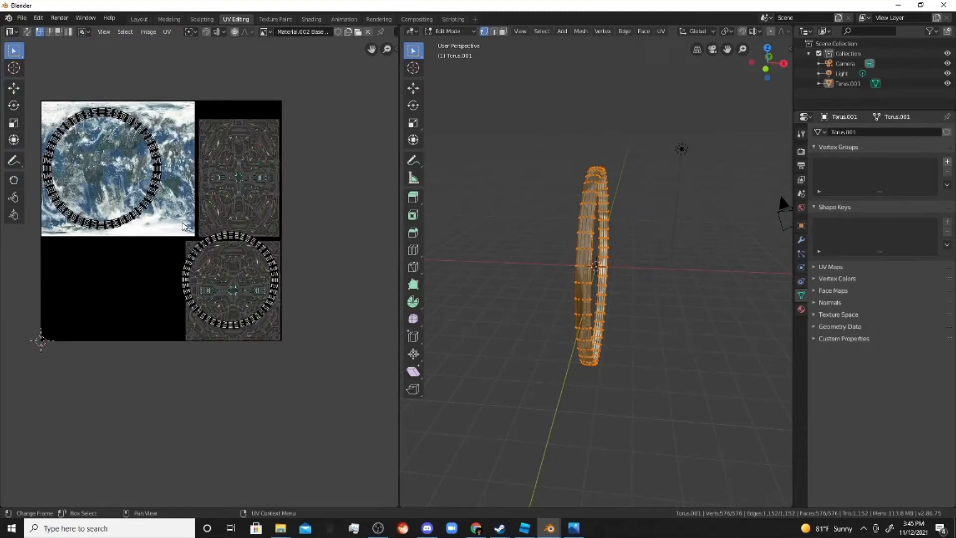
left_click_drag(170, 218, 323, 341)
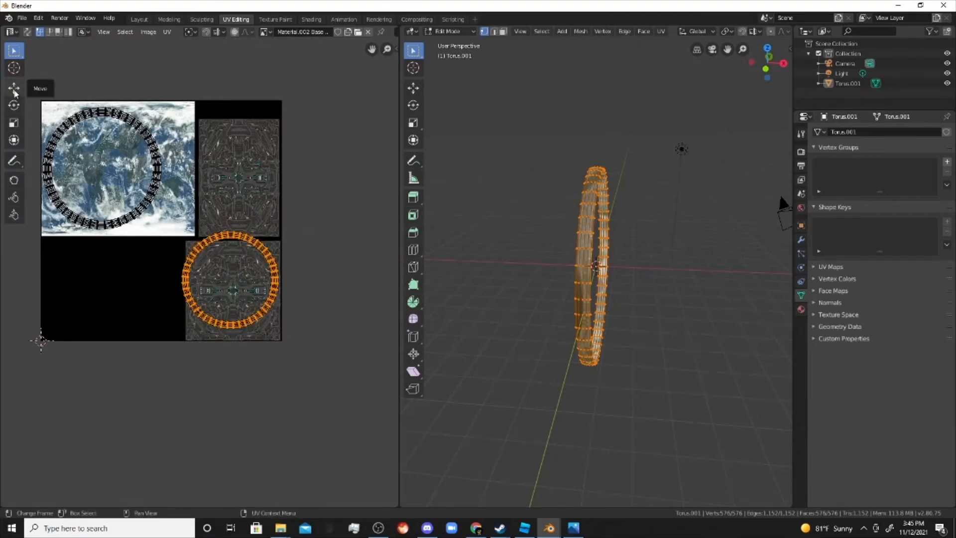
left_click_drag(219, 256, 223, 268)
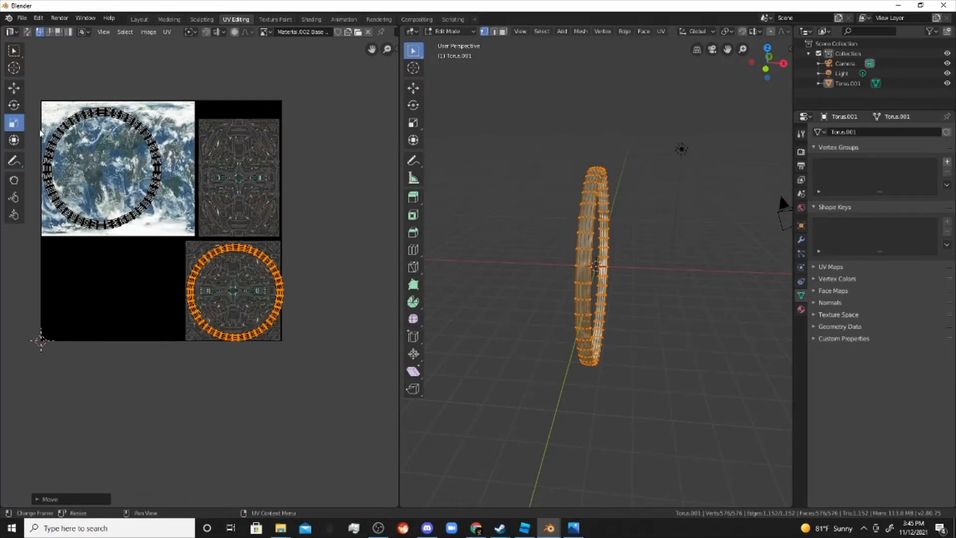
key("s")
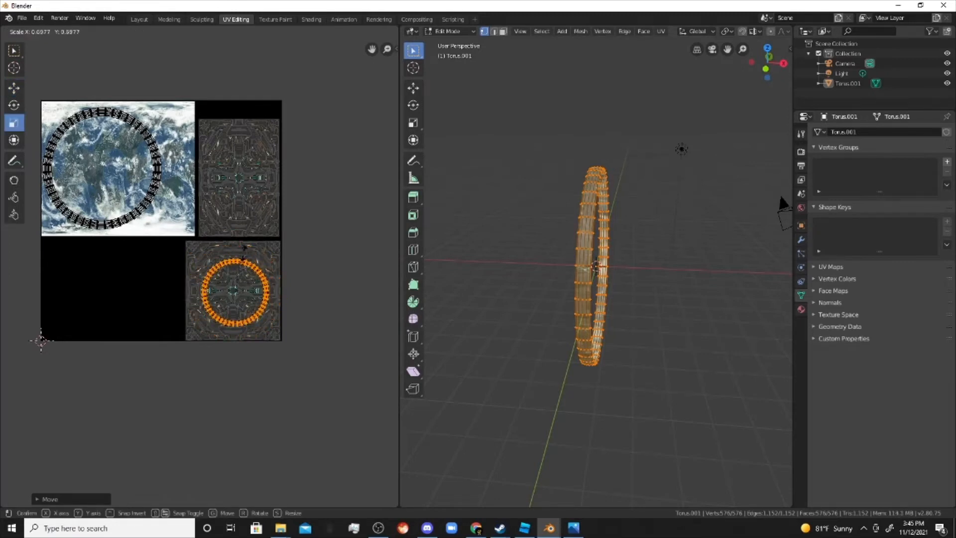
left_click(244, 248)
key("alt+a")
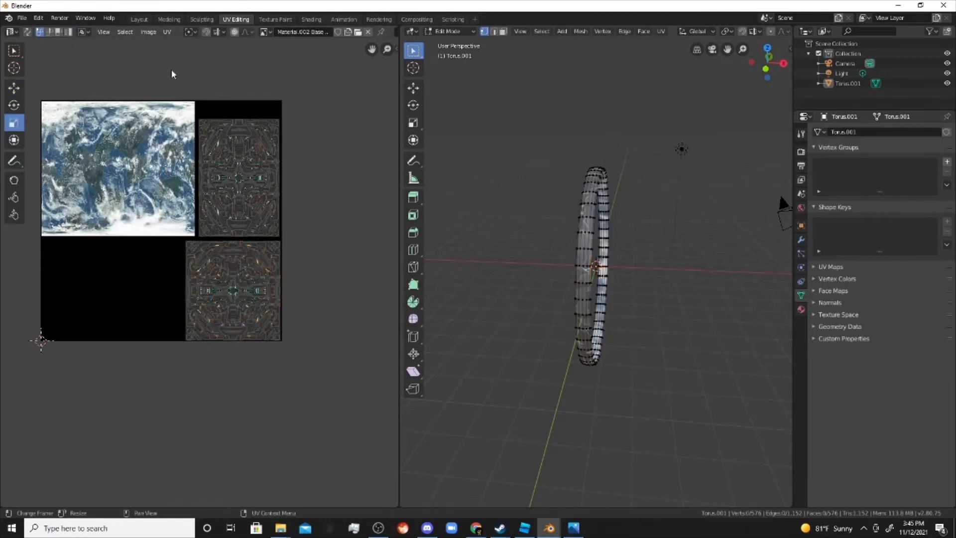
- Examine the ring in the Layout workspace and its UV layout over the texture image in the Texture Paint workspace
left_click(139, 19)
mouse_move(572, 220)
middle_mouse_down()
mouse_move(513, 250)
mouse_move(383, 224)
mouse_move(359, 205)
mouse_move(397, 226)
mouse_move(565, 231)
mouse_move(527, 217)
middle_mouse_up()
left_click(275, 20)
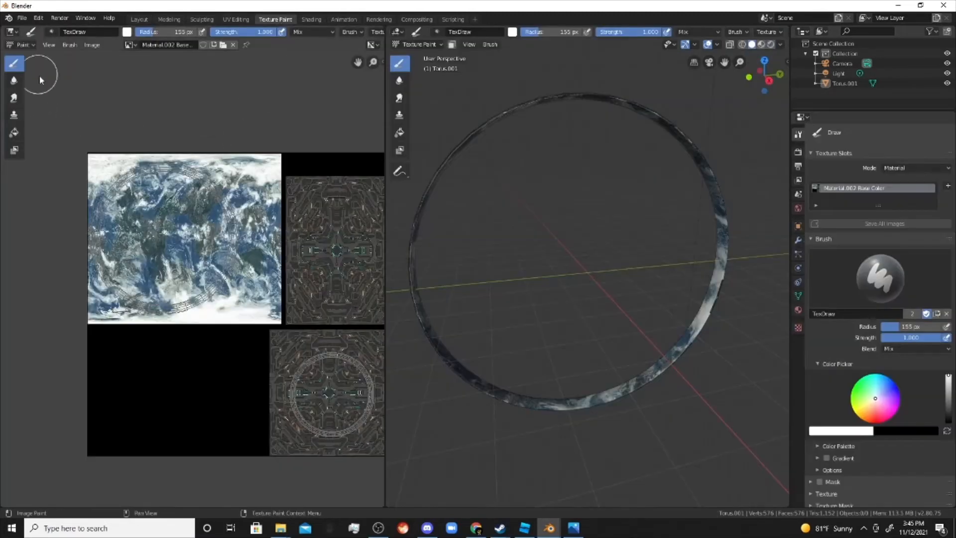
scroll(277, 245, "up", 2)
middle_click_drag(280, 226, 199, 276)
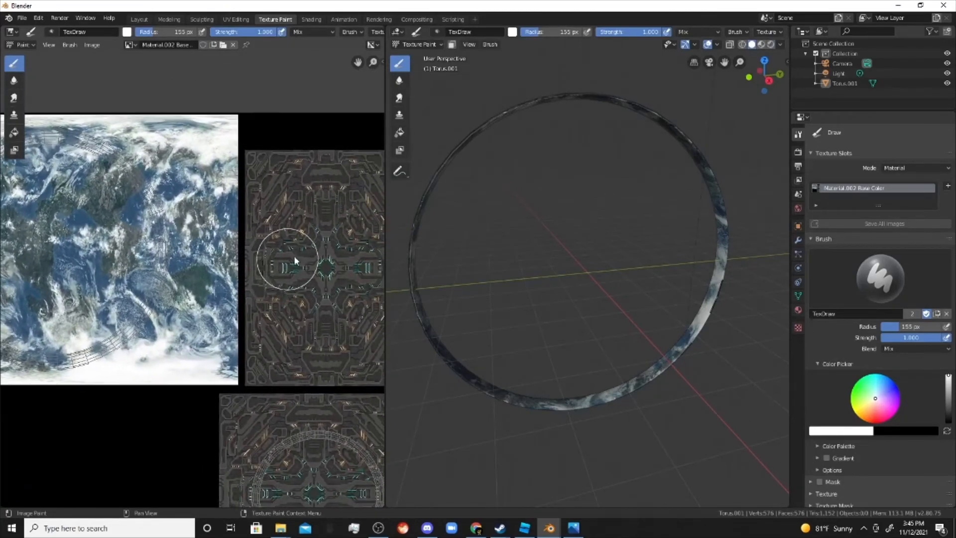
scroll(295, 260, "up", 2)
middle_click_drag(295, 260, 195, 275)
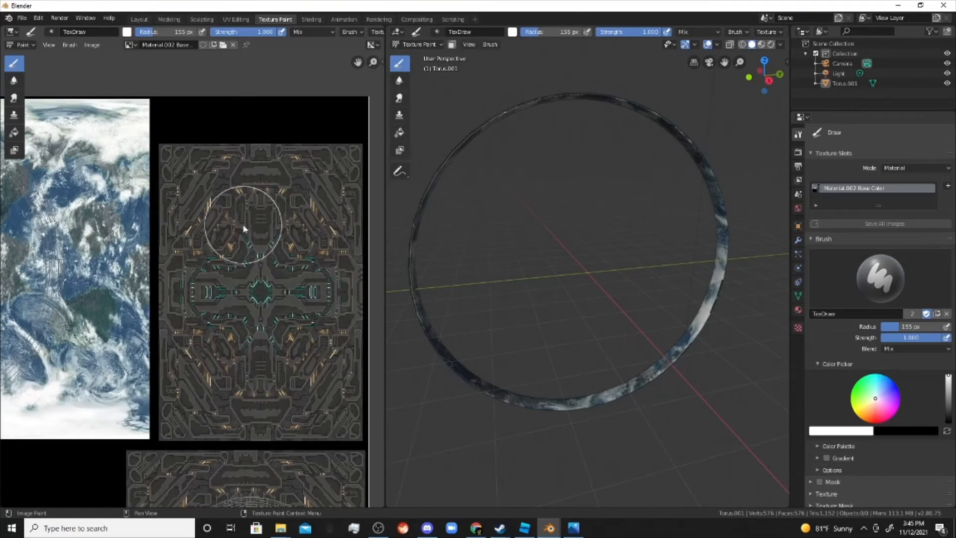
middle_click_drag(183, 246, 331, 229)
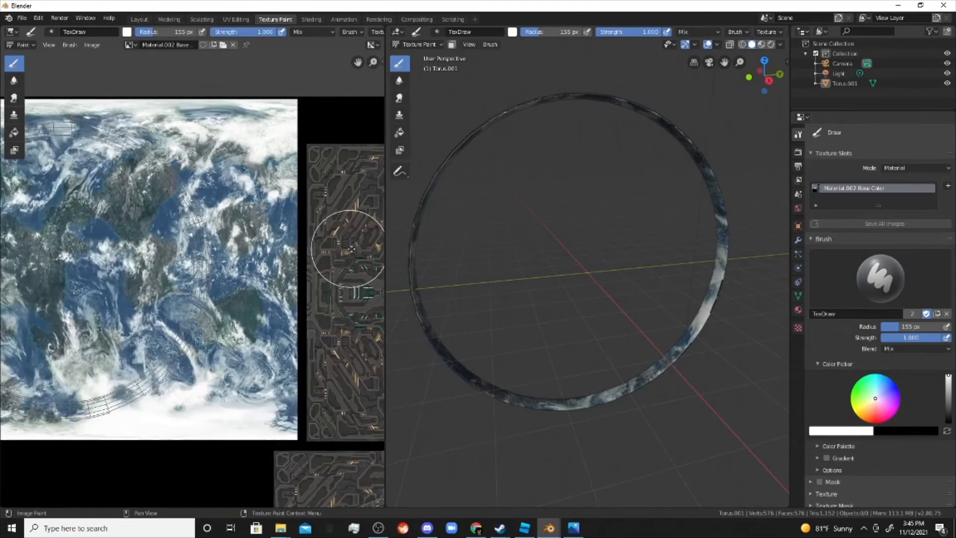
scroll(232, 231, "down", 2)
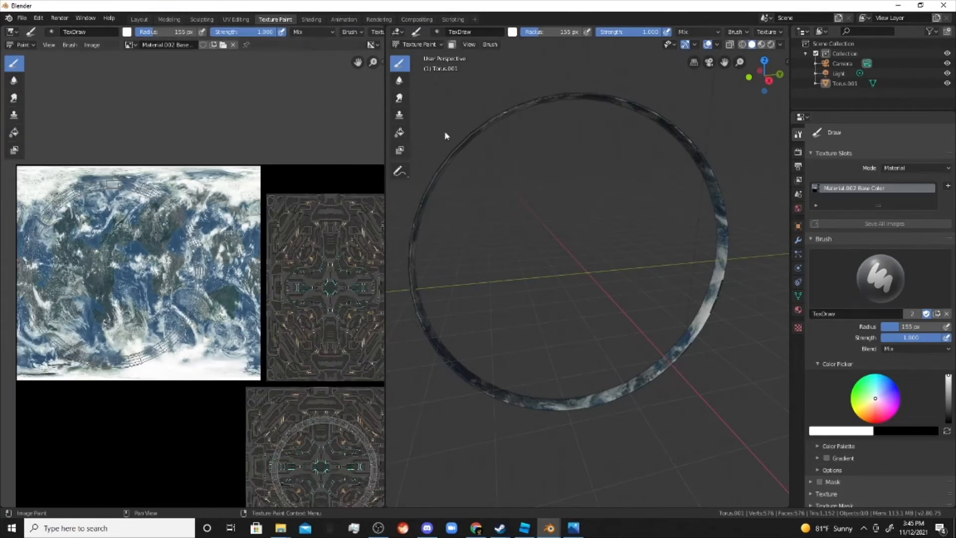
- In the UV Editing workspace, resize the inner surface's UV island and centre it over the planet terrain
left_click(235, 20)
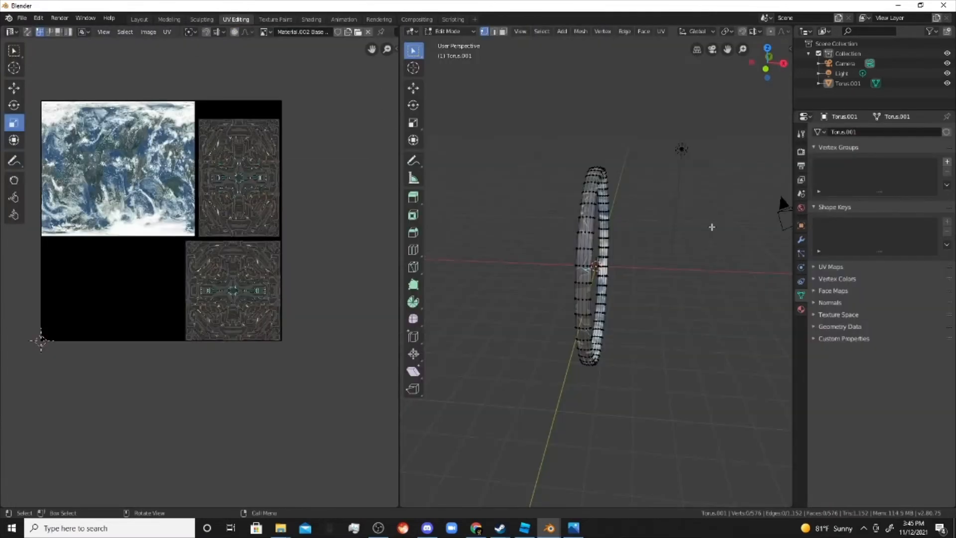
key("a")
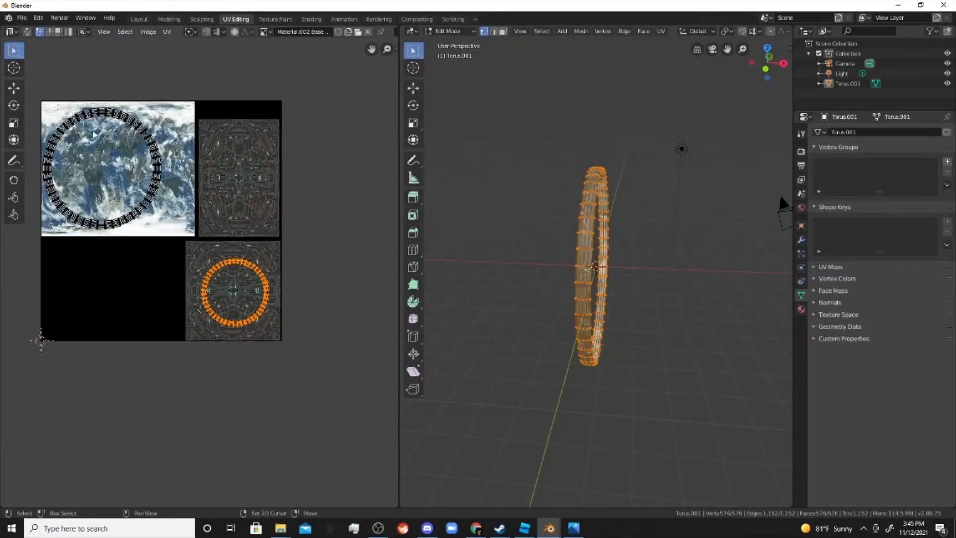
left_click_drag(48, 102, 132, 174)
left_click(160, 143)
middle_click_drag(48, 93, 142, 154)
left_click_drag(142, 154, 226, 245)
left_click_drag(273, 304, 274, 303)
left_click_drag(113, 164, 252, 309)
left_click(15, 126)
left_click_drag(177, 218, 155, 203)
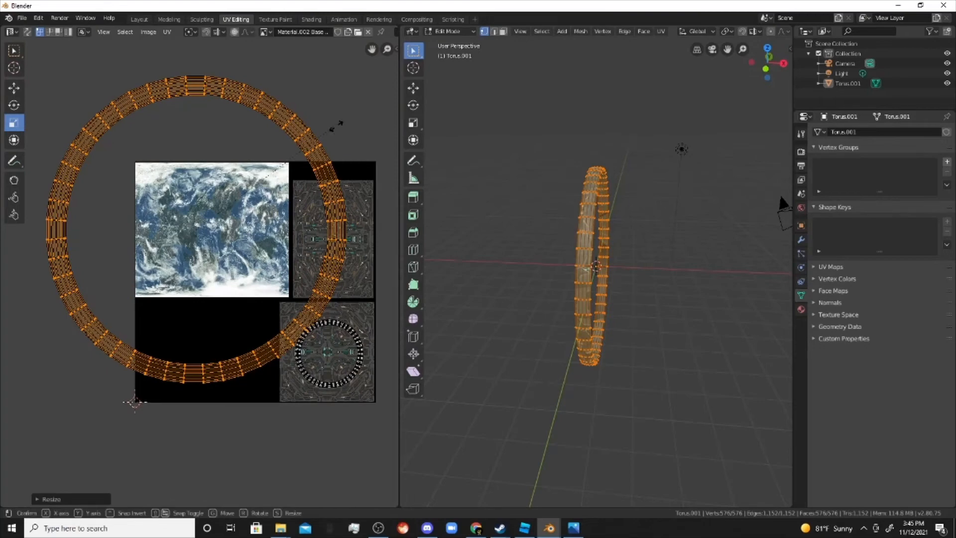
left_click_drag(336, 126, 262, 223)
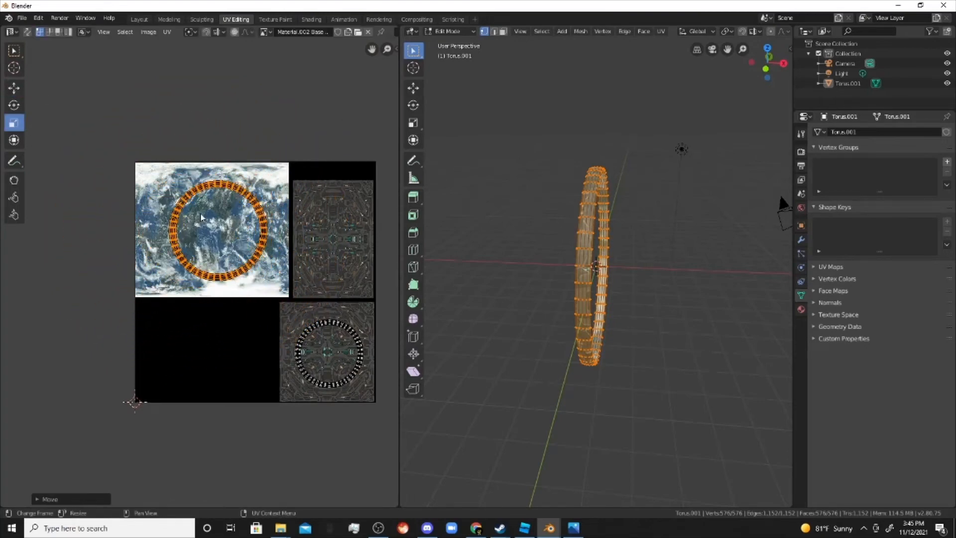
left_click_drag(201, 217, 216, 226)
left_click(19, 91)
- Inspect the refitted texture on the ring in the UV Editing, Layout and Texture Paint workspaces
left_click(636, 218)
scroll(635, 224, "up", 4)
middle_click_drag(632, 247, 539, 219)
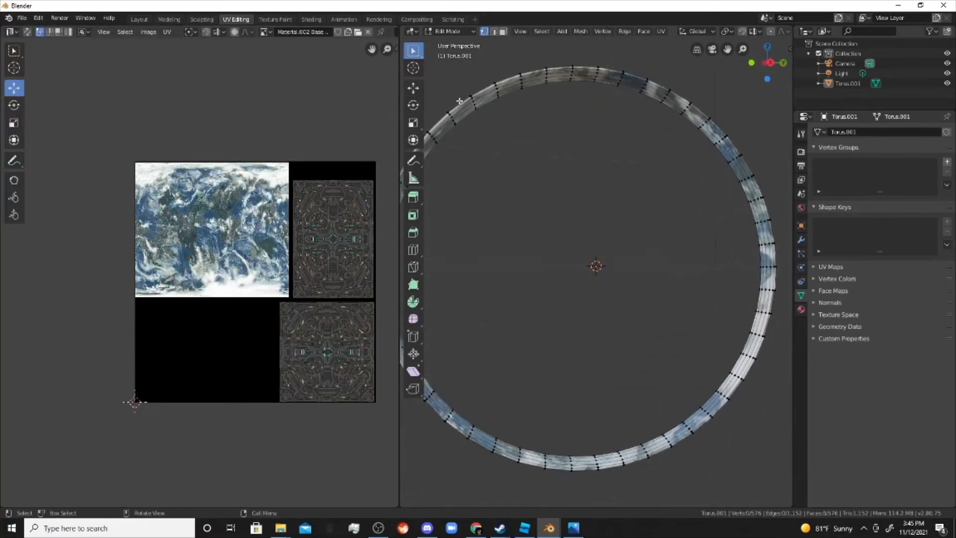
left_click(140, 19)
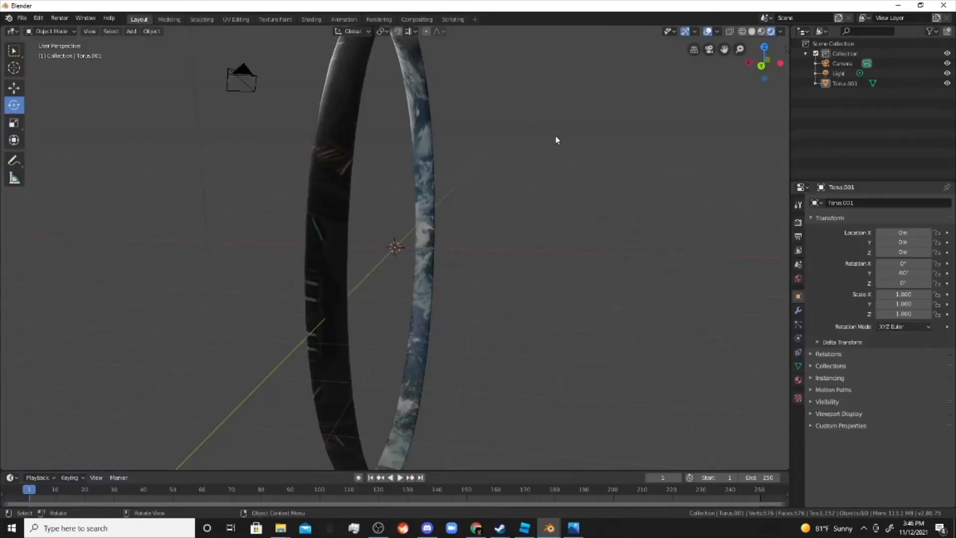
middle_click_drag(554, 139, 362, 24)
scroll(580, 126, "down", 5)
left_click(534, 126)
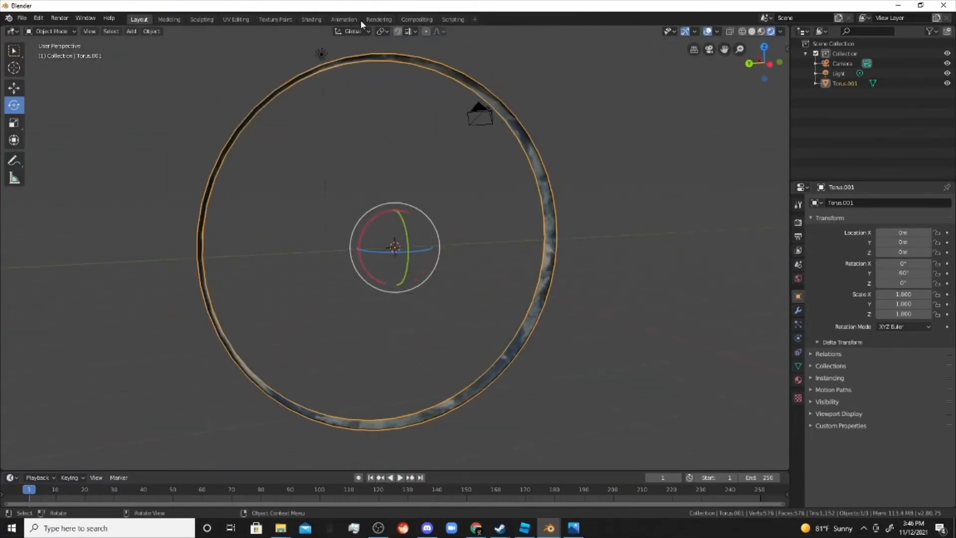
middle_click_drag(348, 57, 268, 4)
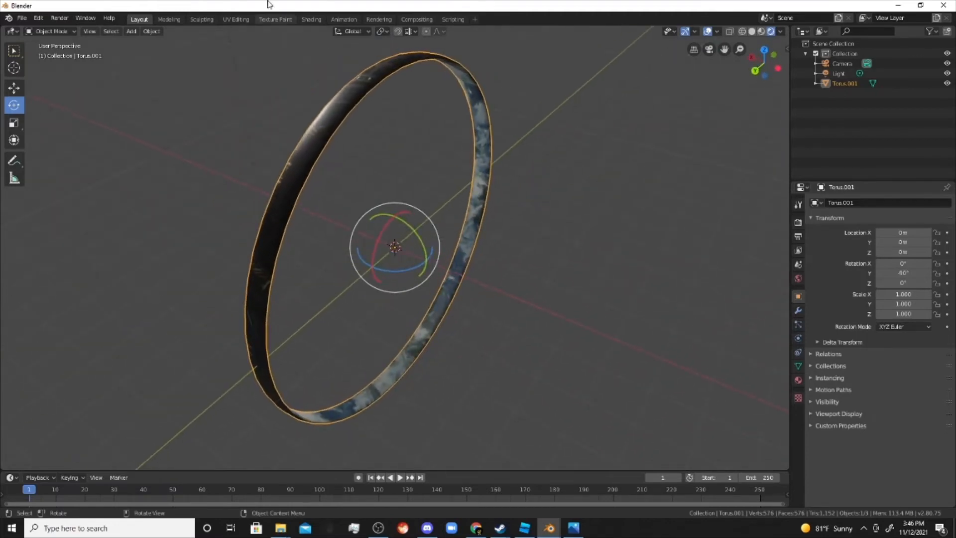
left_click(204, 20)
left_click(279, 20)
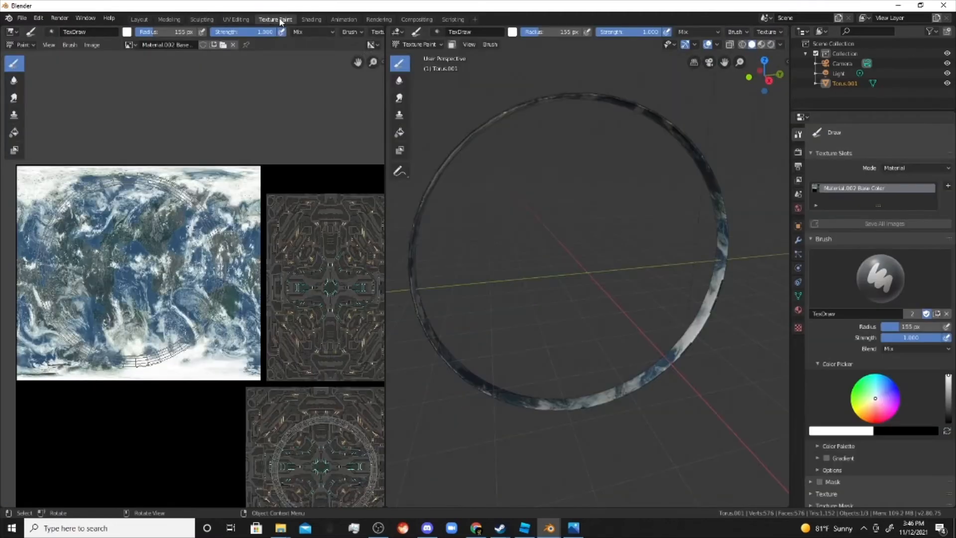
- In the Shading workspace, duplicate the ring's image texture node and connect the copy's Color to the Material Output's Displacement
left_click(311, 20)
scroll(513, 172, "up", 5)
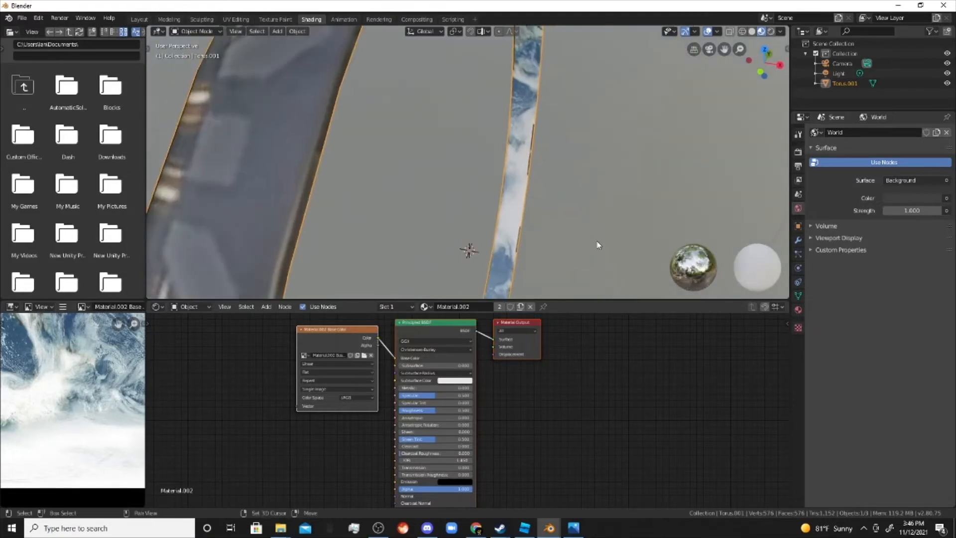
middle_click_drag(598, 245, 482, 294, "shift")
middle_click_drag(481, 390, 478, 334)
middle_click_drag(504, 233, 494, 204)
middle_click_drag(522, 384, 508, 461)
right_click(355, 384)
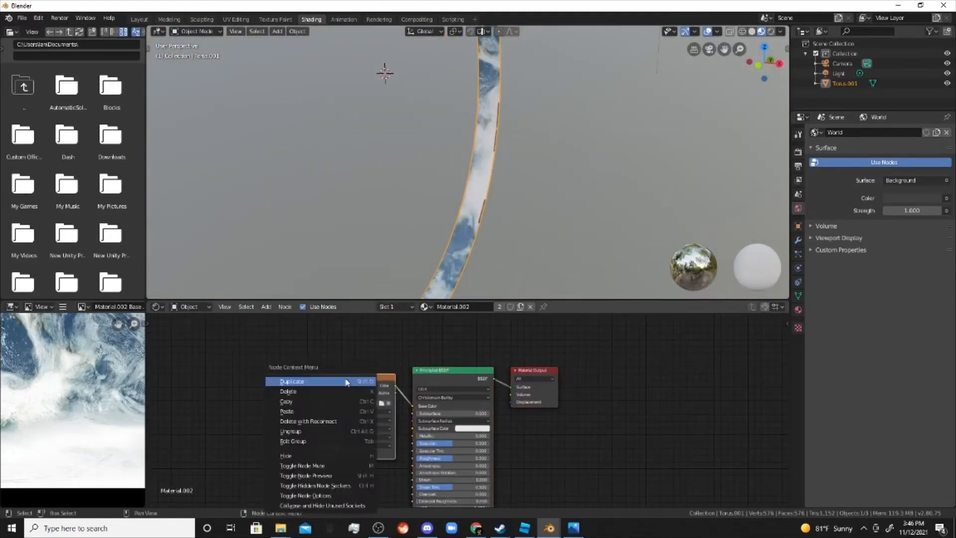
left_click(352, 386)
left_click_drag(287, 356, 413, 395)
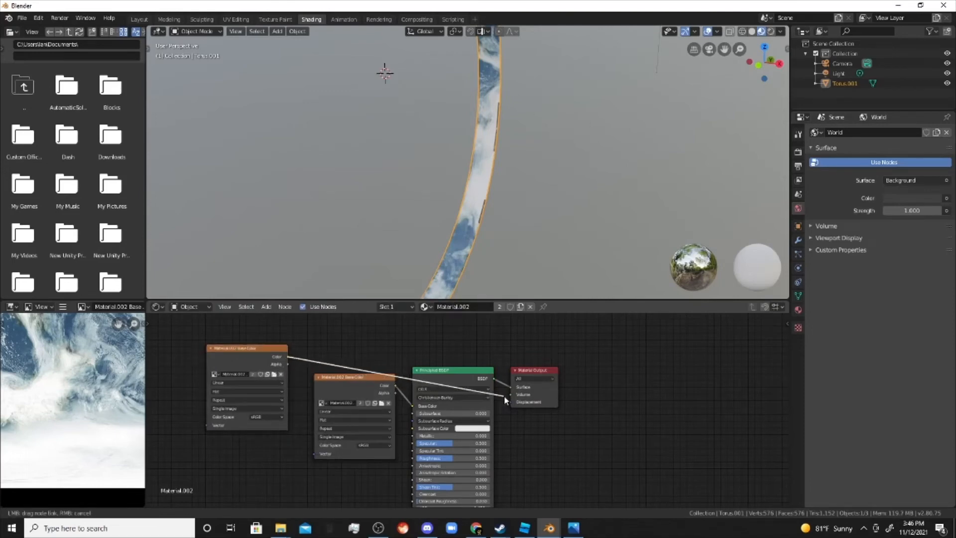
left_click_drag(504, 400, 509, 402)
- Switch the viewport to rendered shading and inspect the ring's inner surface
mouse_move(518, 250)
middle_mouse_down()
mouse_move(513, 241)
mouse_move(547, 191)
mouse_move(546, 104)
mouse_move(630, 149)
mouse_move(546, 187)
mouse_move(476, 253)
mouse_move(503, 234)
middle_mouse_up()
left_click(771, 31)
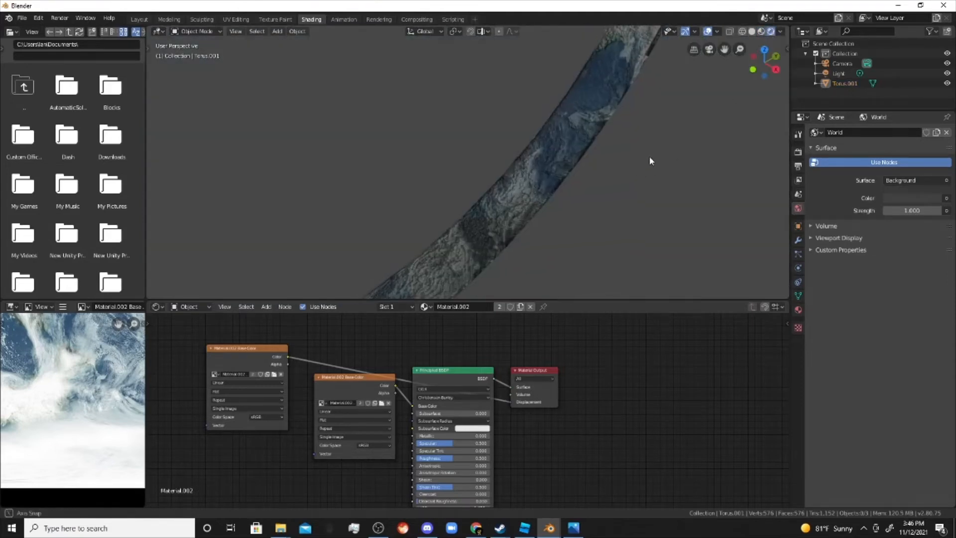
mouse_move(649, 156)
middle_mouse_down()
mouse_move(680, 93)
mouse_move(659, 132)
middle_mouse_up()
- Duplicate the displacement image texture node, connect the new copy's Color to the Principled BSDF's Roughness, and rearrange the image nodes
left_click(263, 348)
right_click(263, 348)
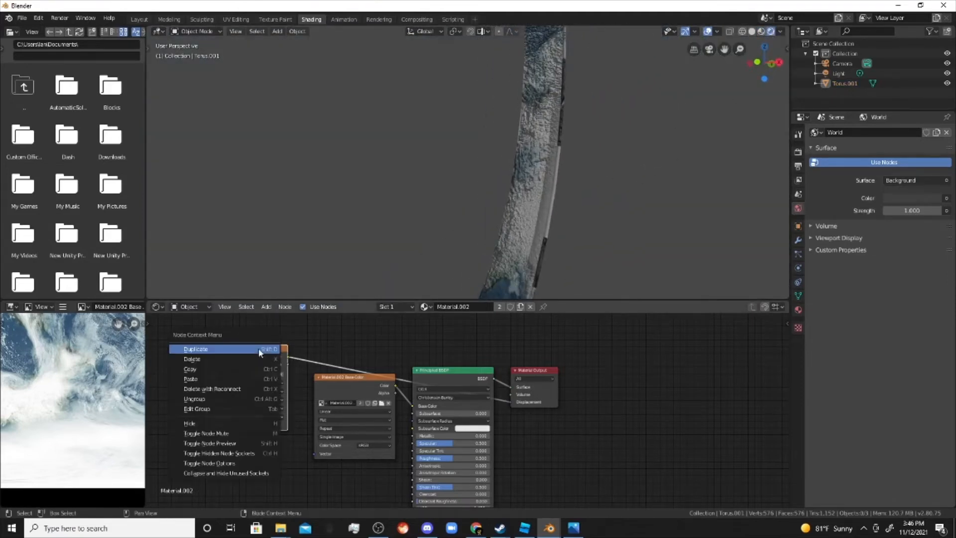
left_click(264, 348)
left_click(229, 450)
middle_click_drag(312, 441, 301, 399)
scroll(299, 400, "up", 1)
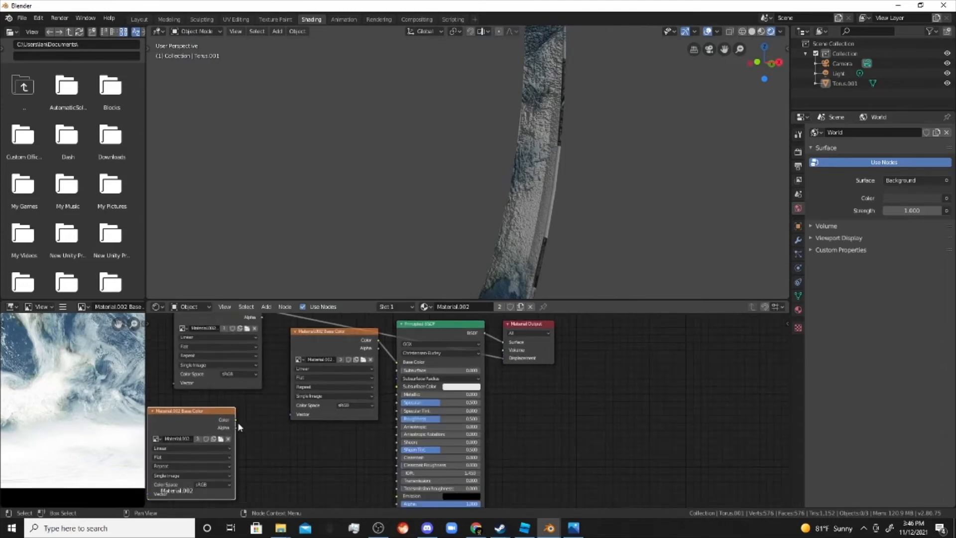
left_click_drag(396, 424, 396, 418)
middle_click_drag(496, 220, 488, 277)
left_click_drag(221, 318, 303, 452)
- Add a Vector Displacement node to the image link feeding the Material Output's Displacement, keeping the other image texture connected directly to Roughness
middle_click_drag(380, 432, 383, 375)
left_click(273, 308)
left_click(278, 315)
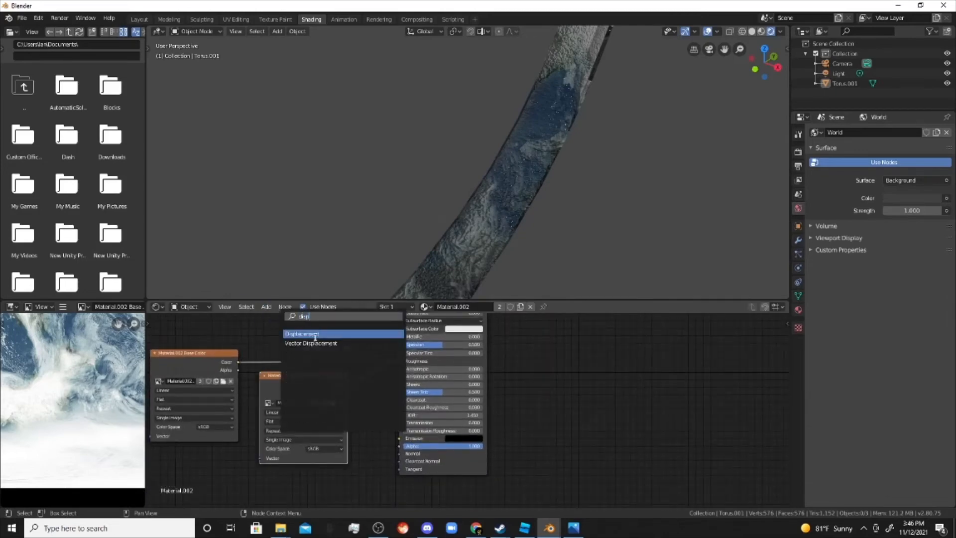
left_click(315, 343)
left_click(316, 362)
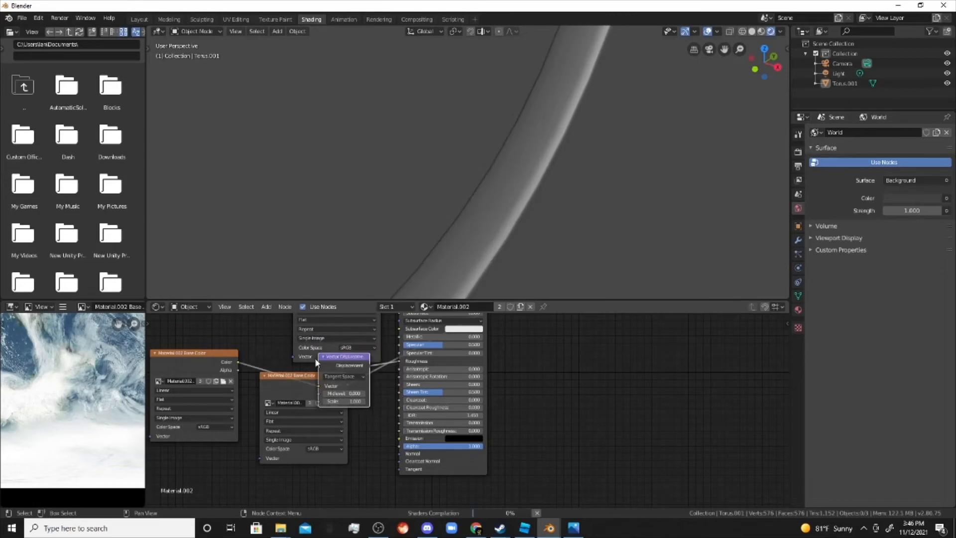
left_click_drag(290, 401, 268, 464)
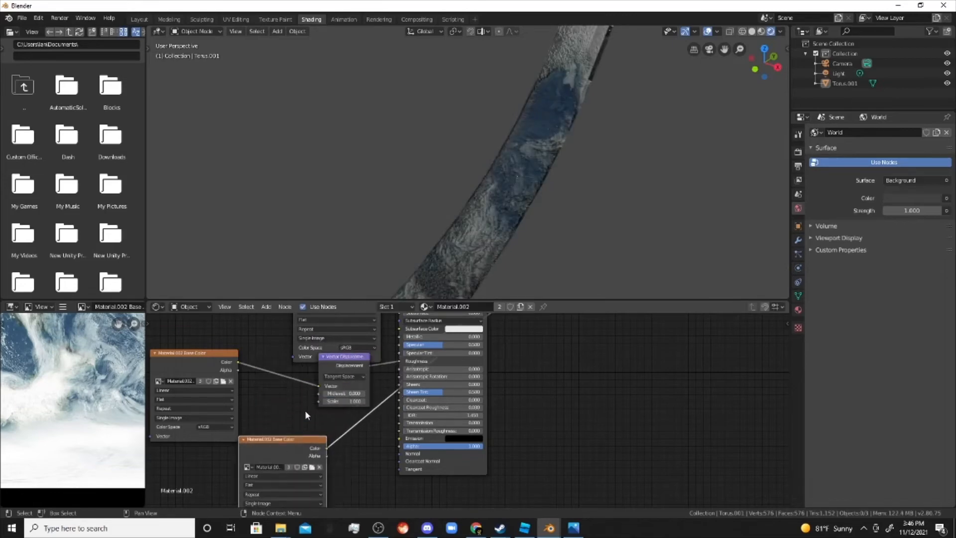
middle_click_drag(328, 398, 271, 447)
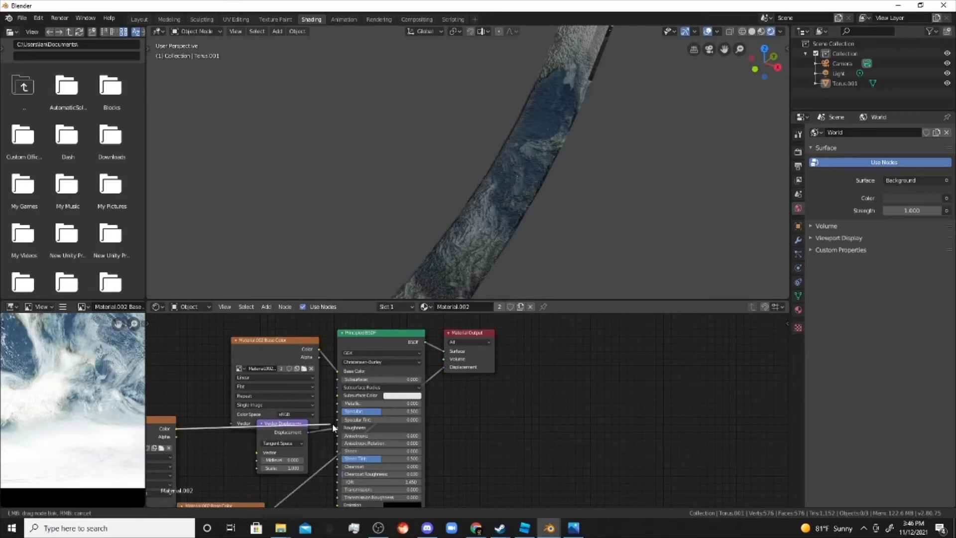
left_click_drag(279, 423, 317, 472)
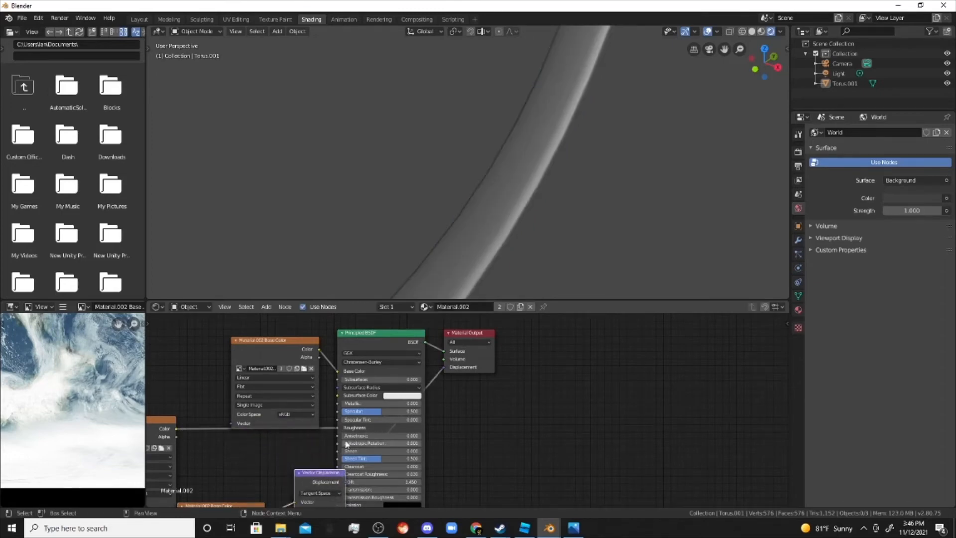
- Adjust the Vector Displacement node's Scale to tune the relief on the ring's surface
middle_click_drag(334, 452, 351, 335)
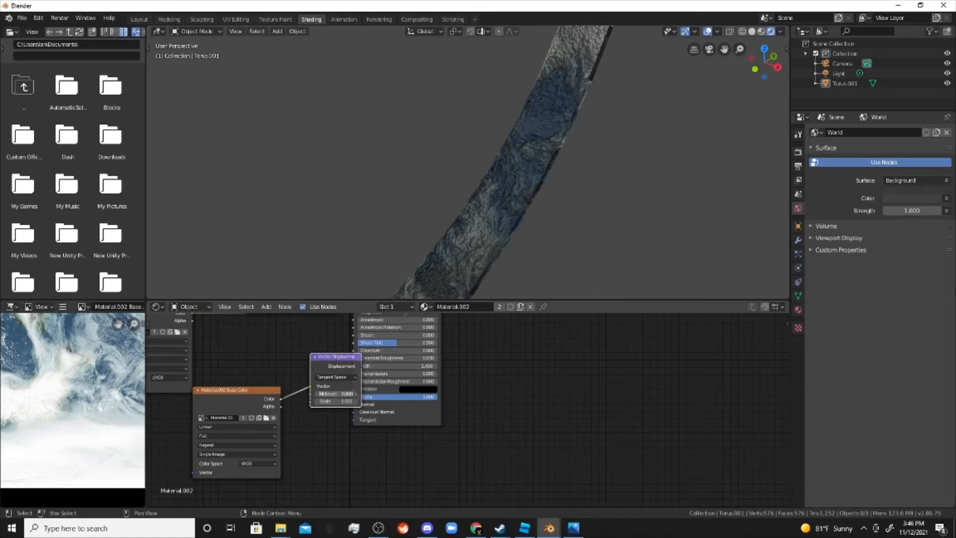
left_click_drag(336, 401, 302, 402)
left_click_drag(335, 401, 355, 401)
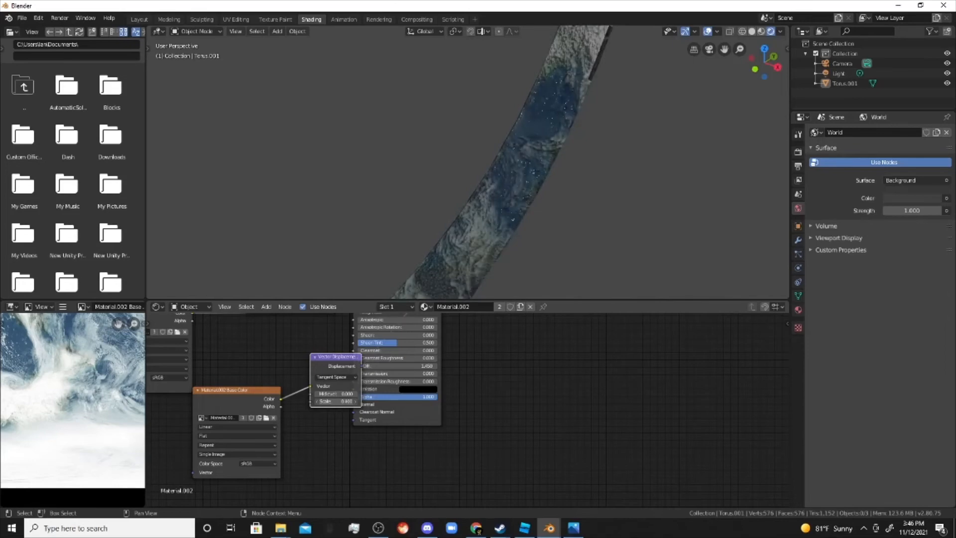
- Examine the ring's displaced surface from several angles and open the render properties
middle_click_drag(466, 254, 246, 141)
left_click(797, 155)
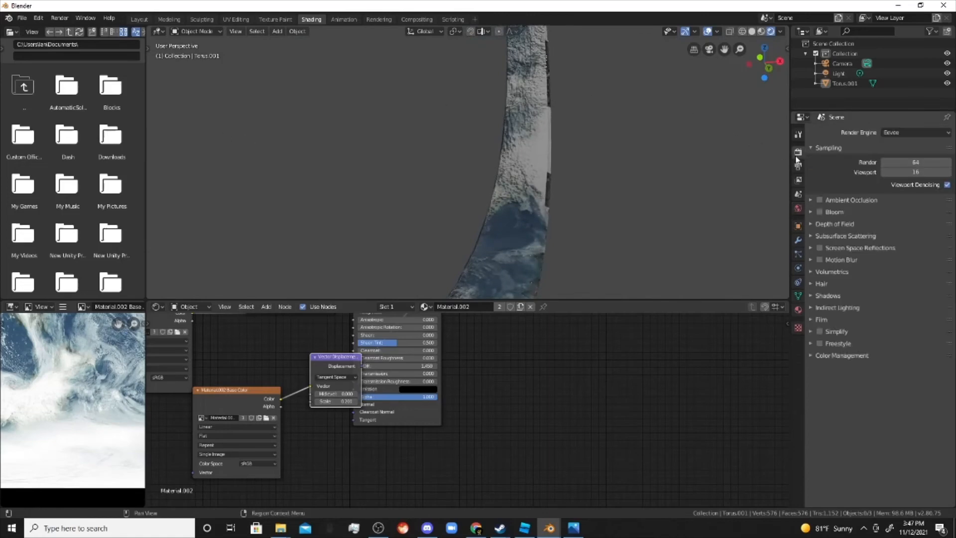
middle_click_drag(682, 219, 478, 267)
middle_click_drag(457, 366, 503, 466)
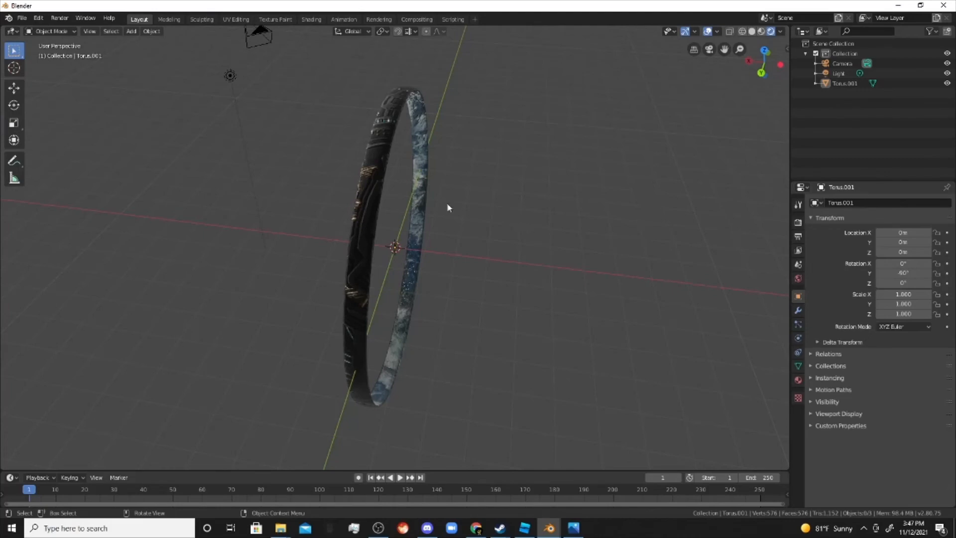
- Shrink the Blender window to uncover the desktop, minimize the recording window and close the Videos folder window
middle_click_drag(448, 207, 471, 239)
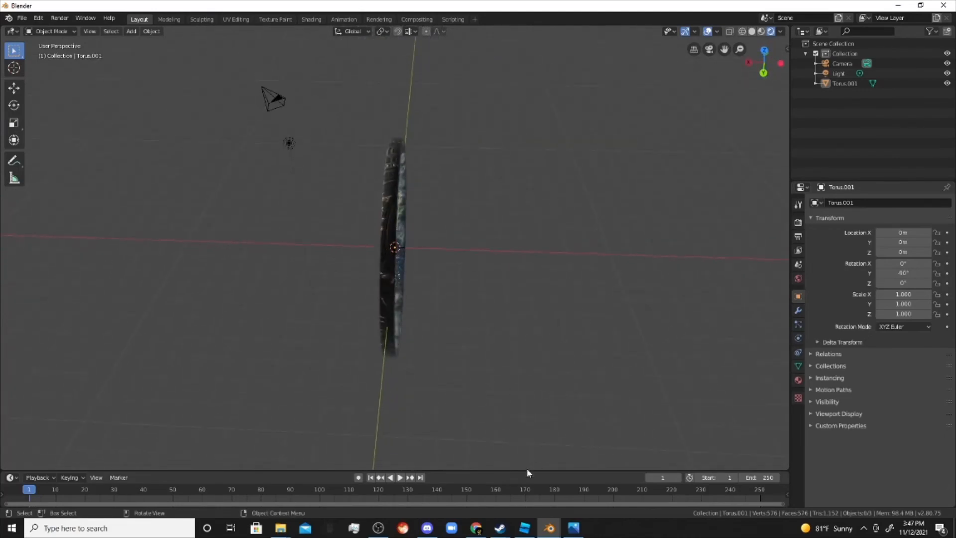
left_click_drag(704, 6, 524, 99)
left_click(904, 8)
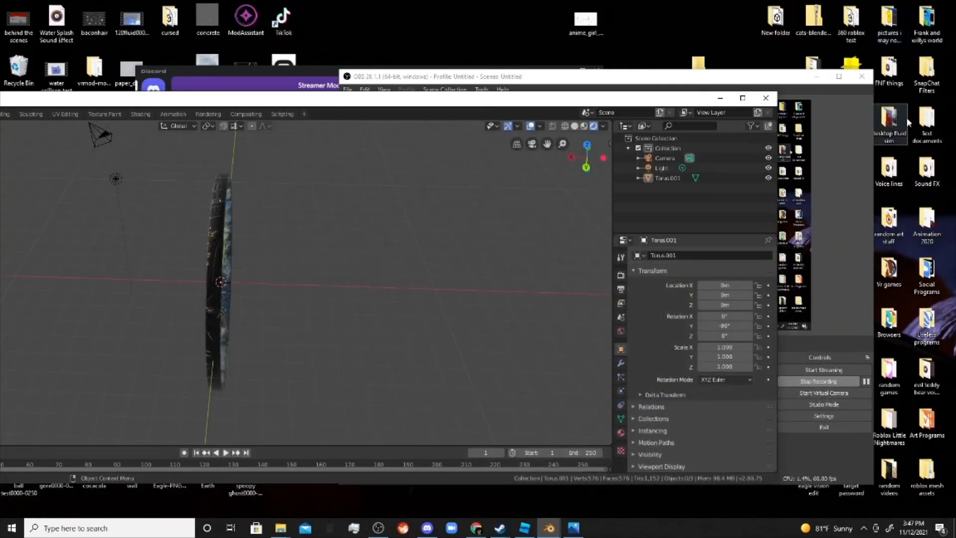
left_click_drag(617, 101, 592, 88)
left_click(817, 77)
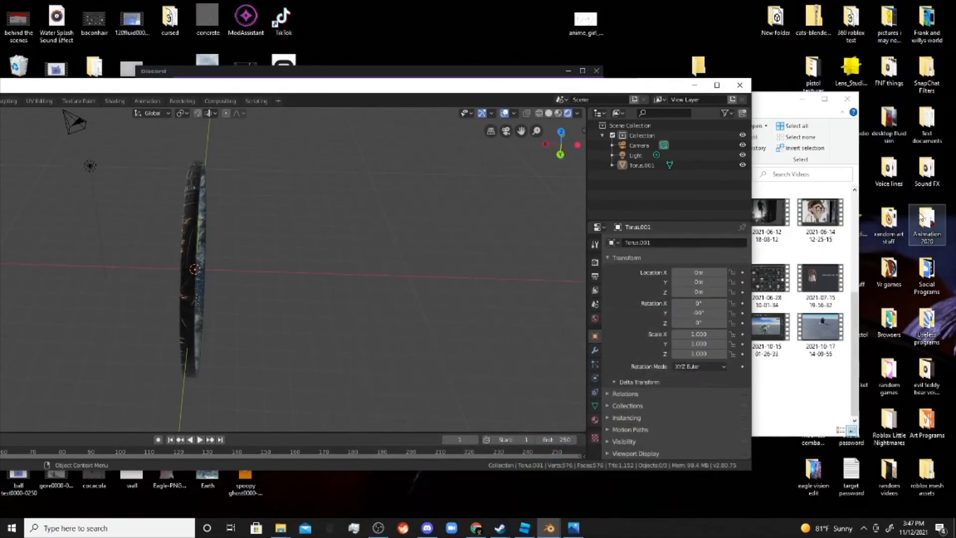
left_click_drag(774, 103, 757, 118)
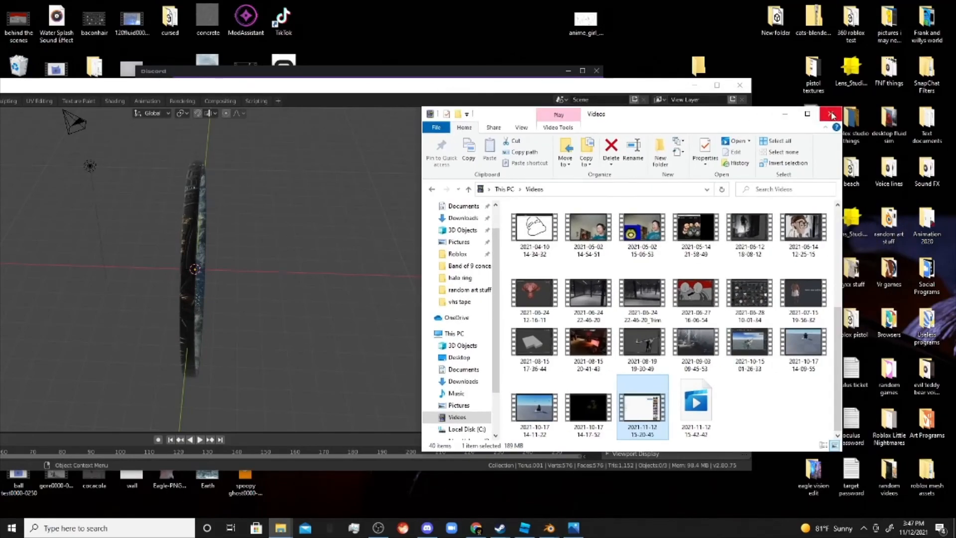
left_click(831, 116)
- Open the random art stuff folder on the desktop, search it for halo and open the halo ring folder
double_click(889, 222)
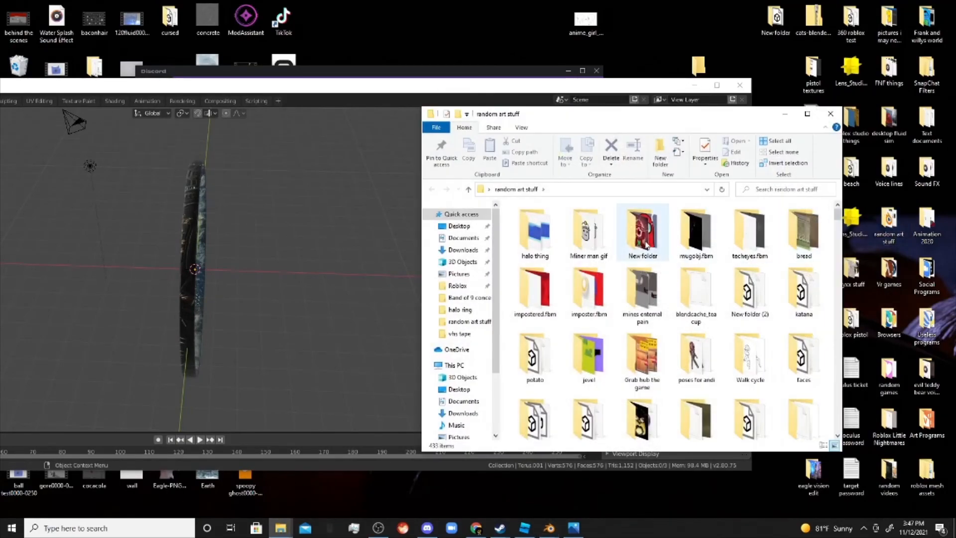
left_click(774, 190)
type("r")
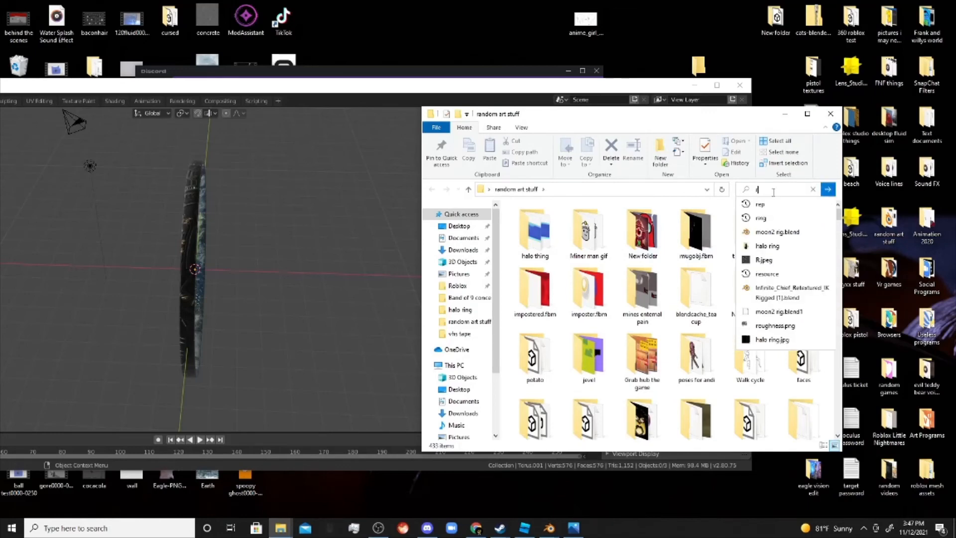
key("BackSpace")
type("halo")
left_click(785, 204)
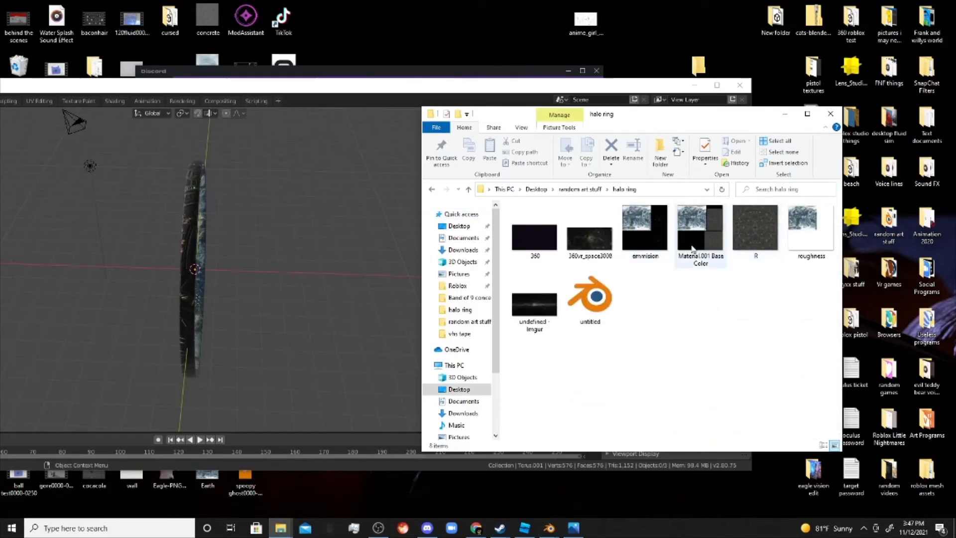
- View the emmision and Material.001 Base Color images from the halo ring folder, leaving the emmision image open
double_click(660, 240)
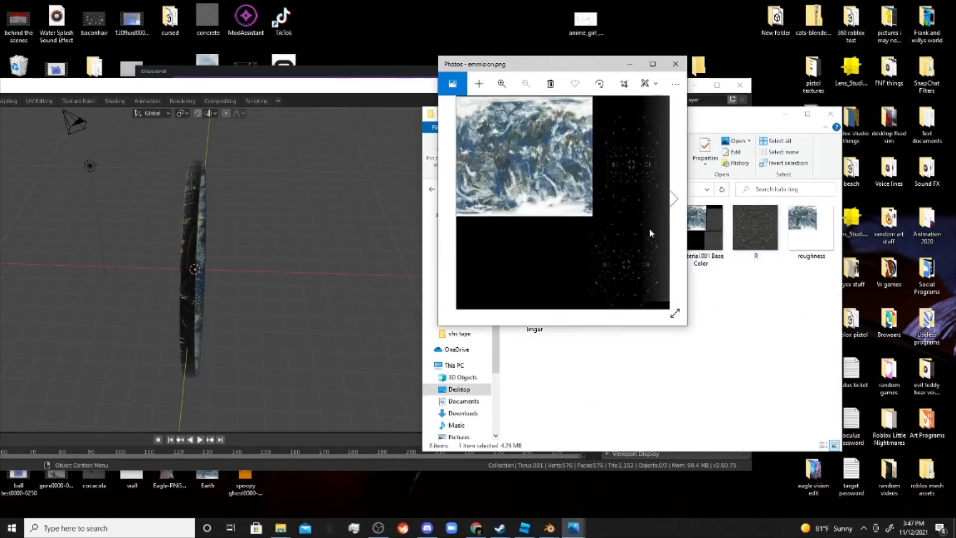
double_click(708, 239)
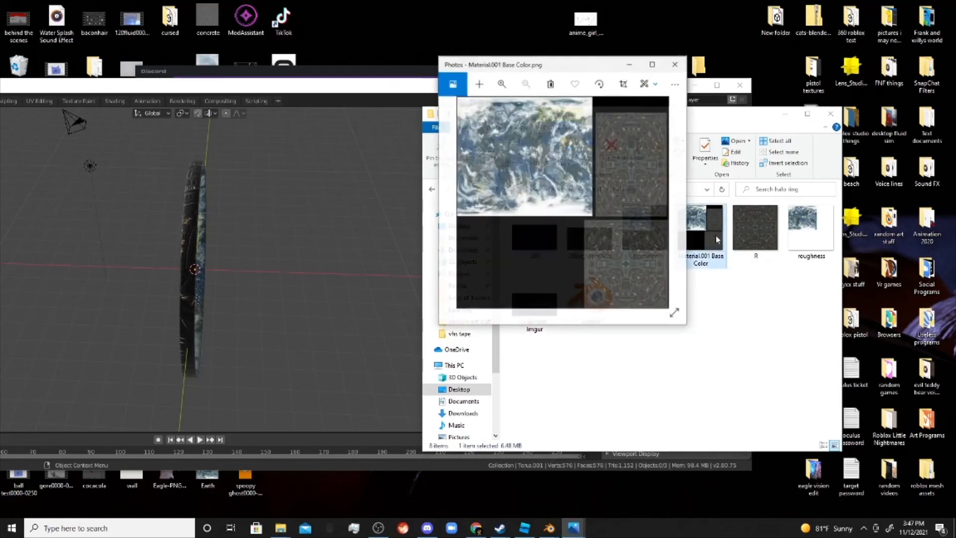
left_click(676, 63)
double_click(634, 248)
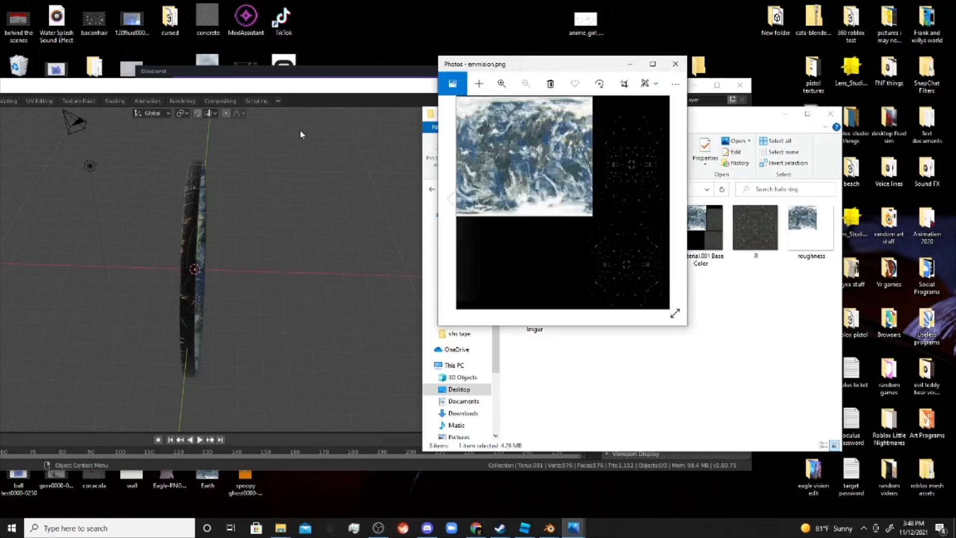
- Switch back to Blender, inspect the ring and its base color image in the Texture Paint workspace, and return to the Layout workspace
left_click_drag(315, 84, 441, 101)
left_click(275, 116)
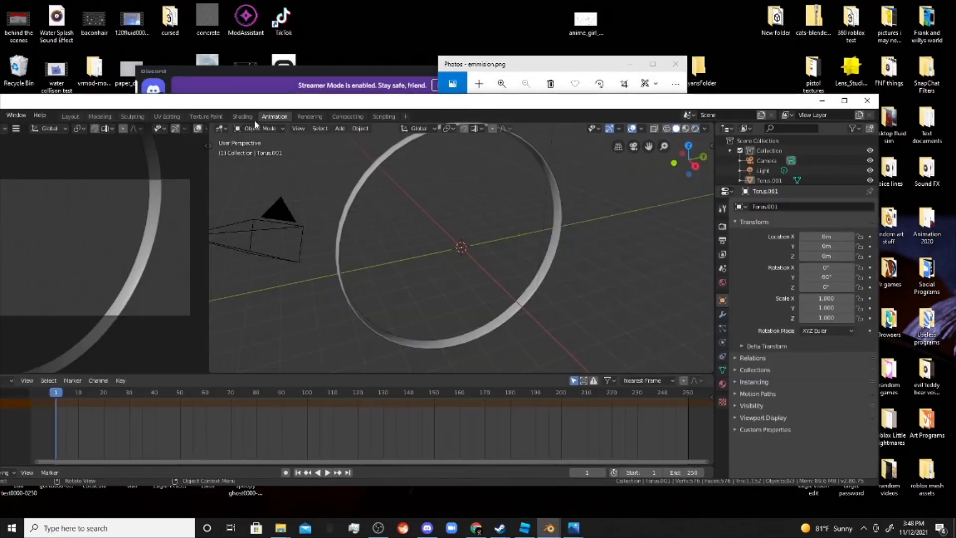
left_click(242, 116)
left_click(206, 116)
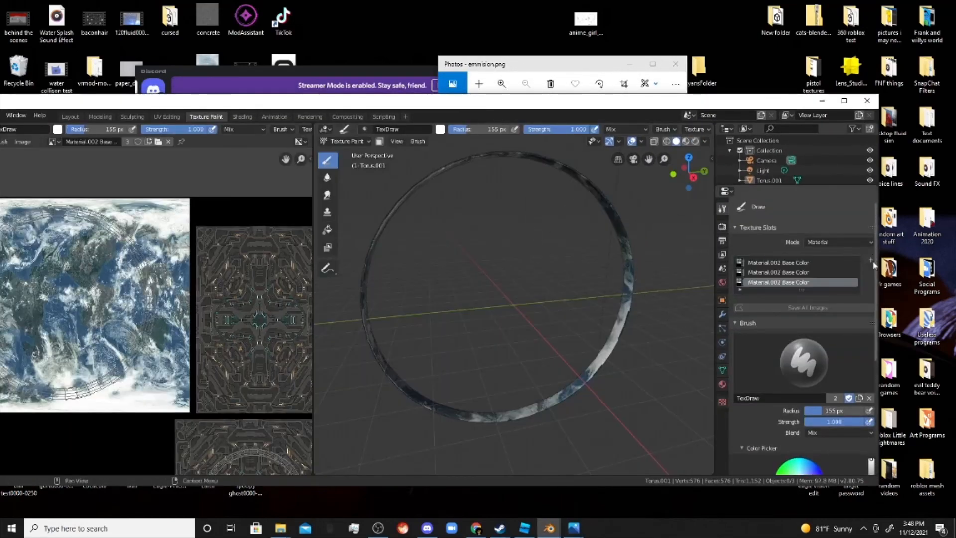
left_click_drag(605, 102, 732, 80)
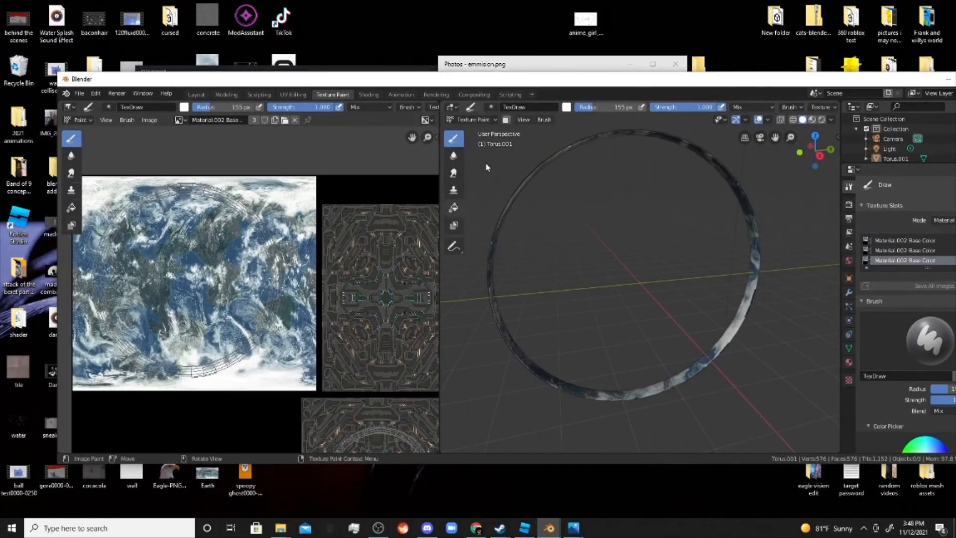
left_click(198, 94)
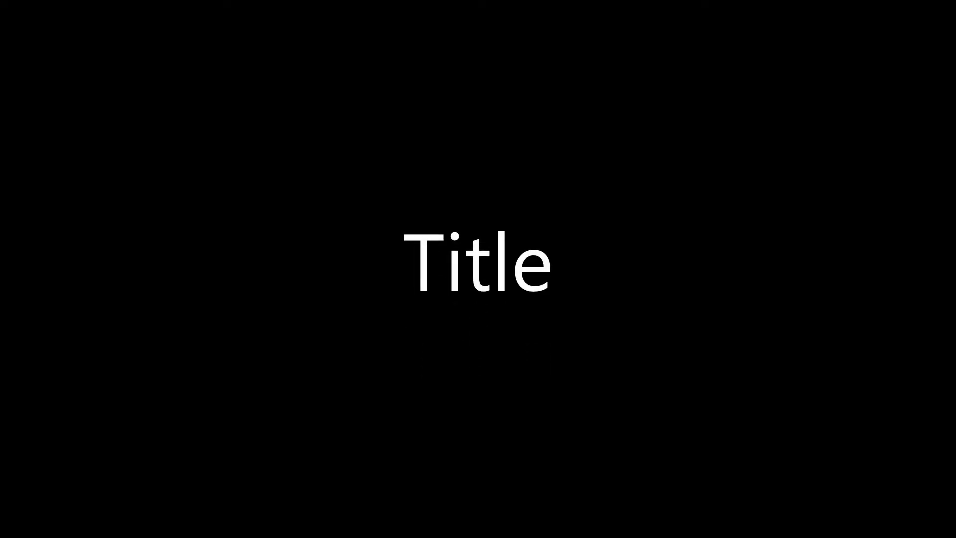